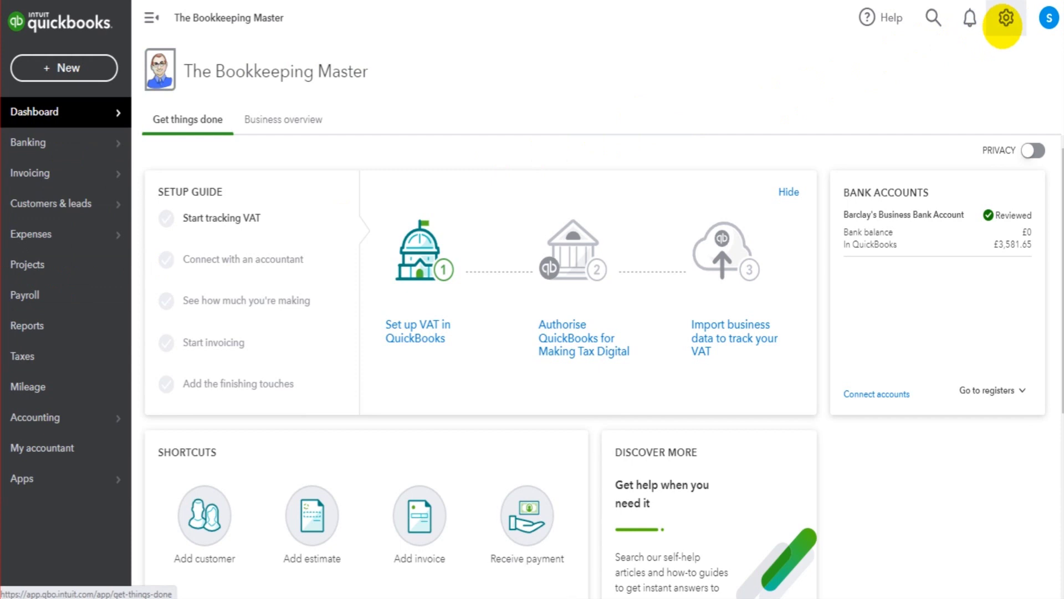
Step: Open the company settings gear menu, then close it without changes
left_click(1006, 18)
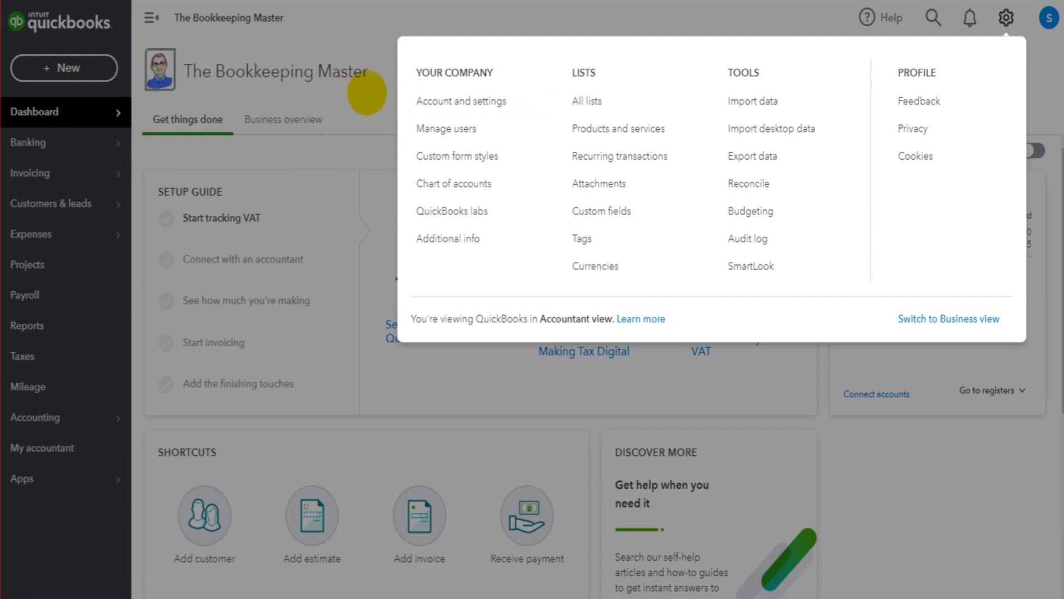
left_click(370, 92)
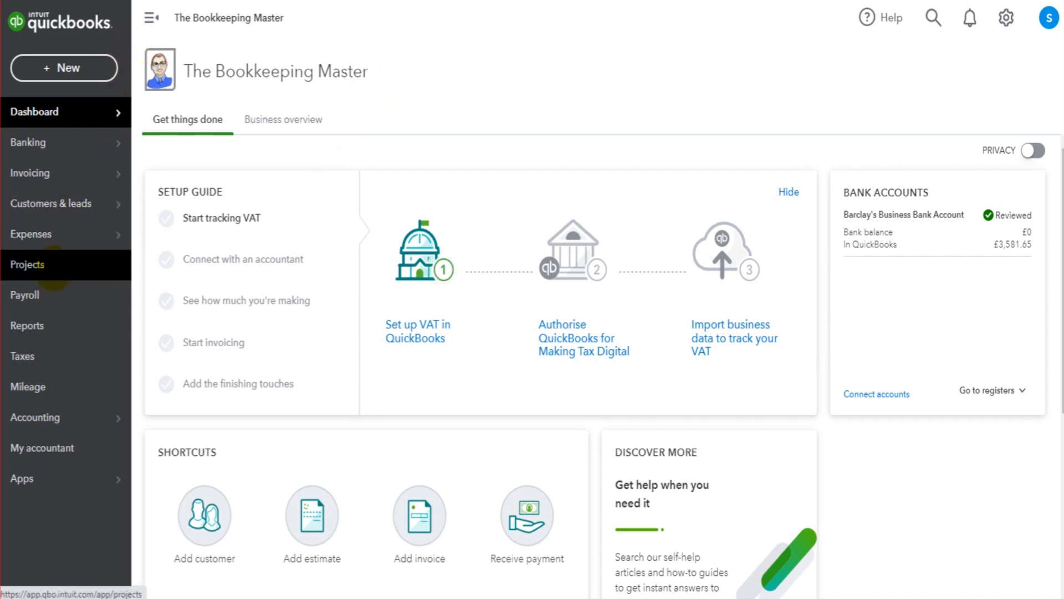
Step: Go to the Projects list and start a new project
left_click(52, 265)
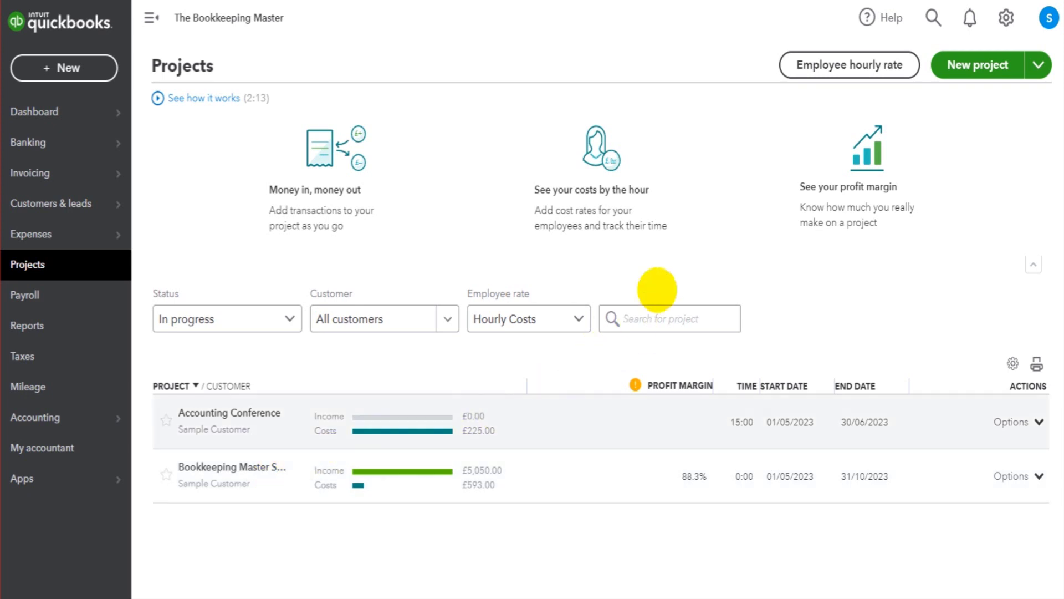
left_click(974, 65)
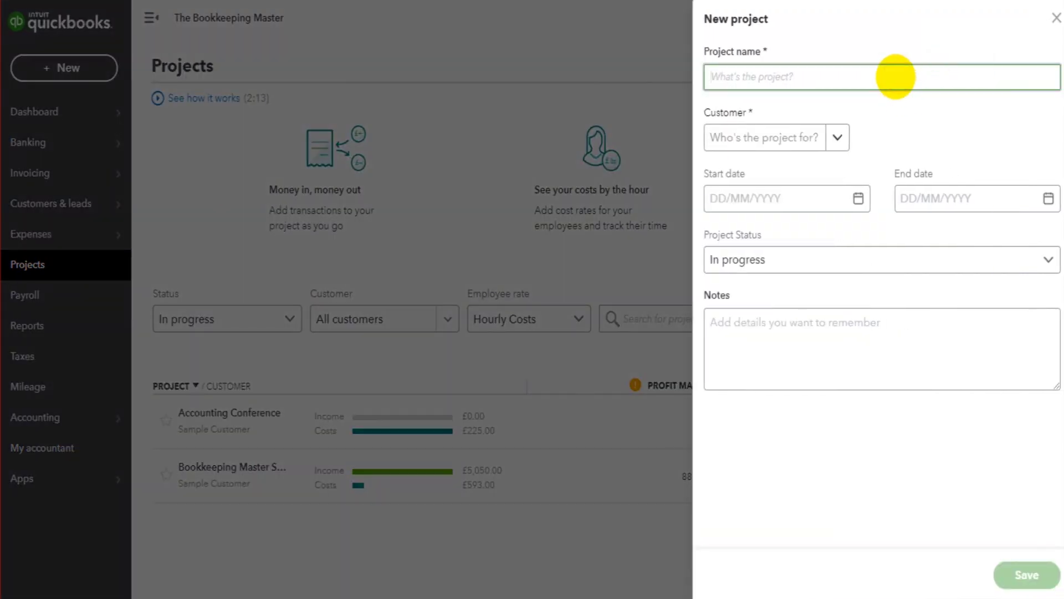
type("www.freebookkeeping")
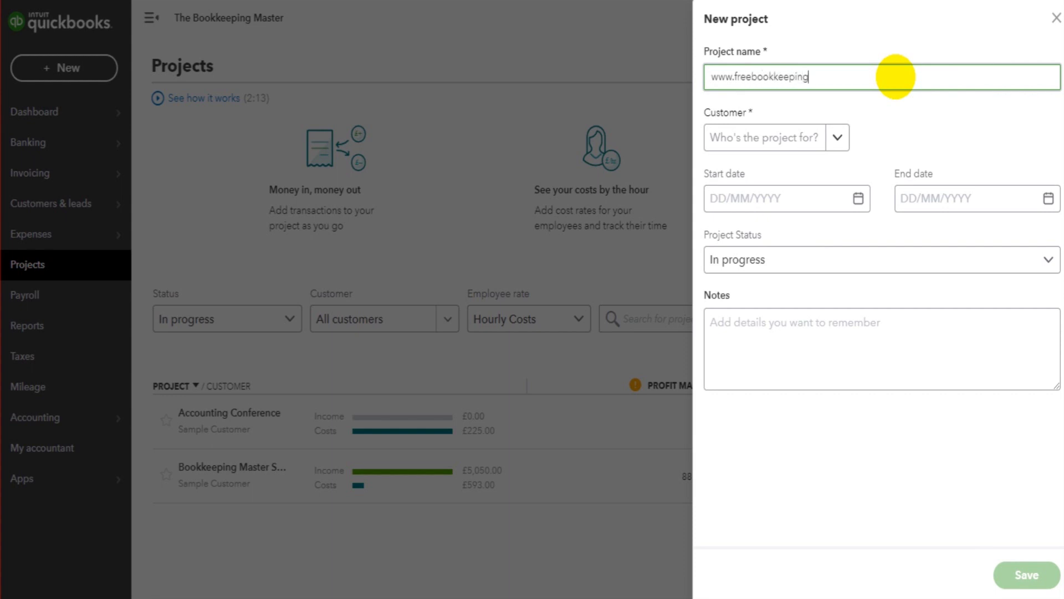
type("accounting.com")
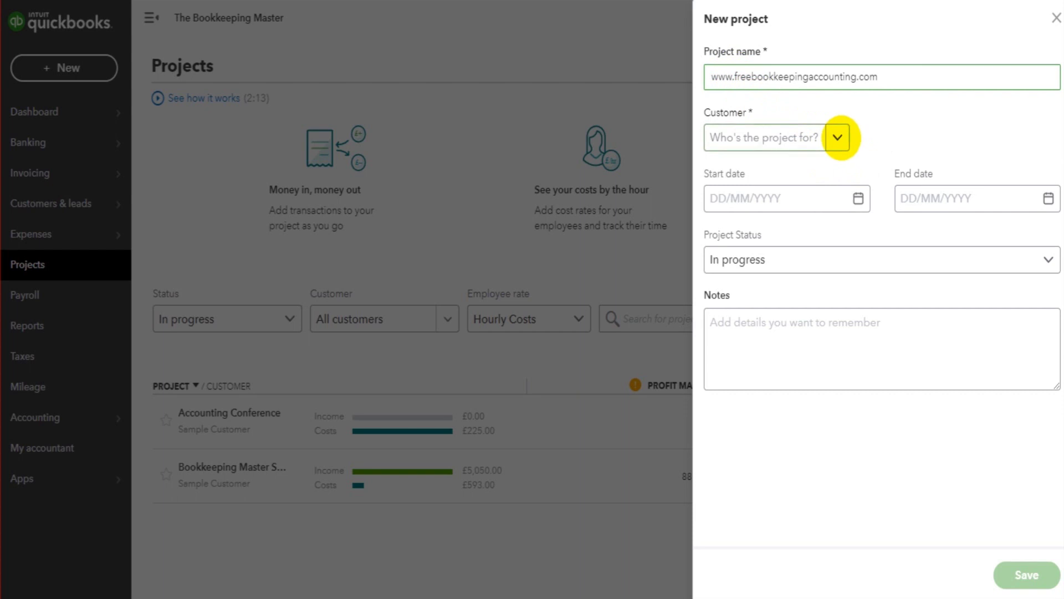
left_click(839, 137)
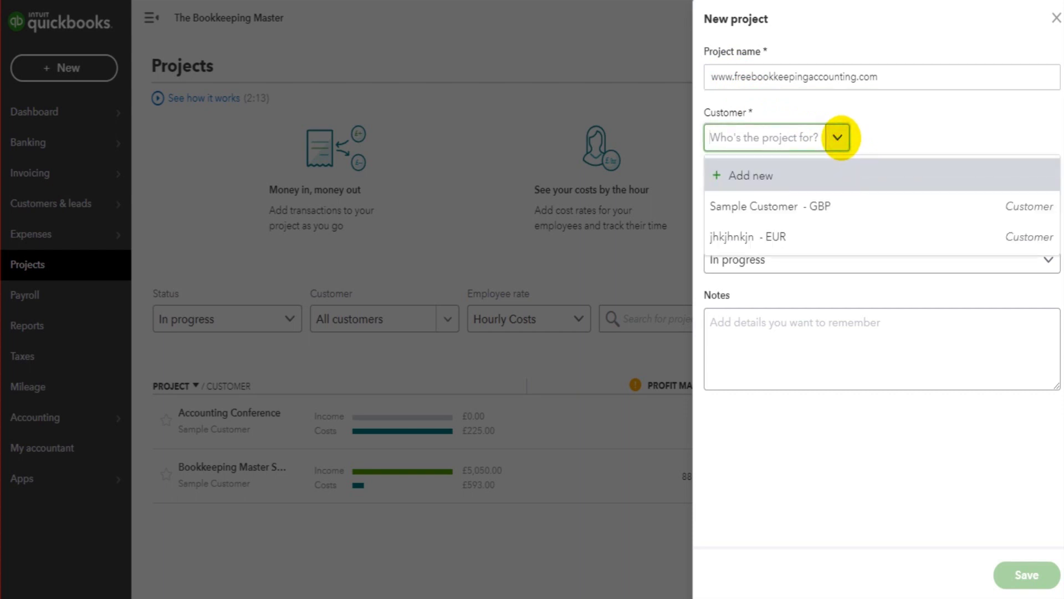
left_click(795, 206)
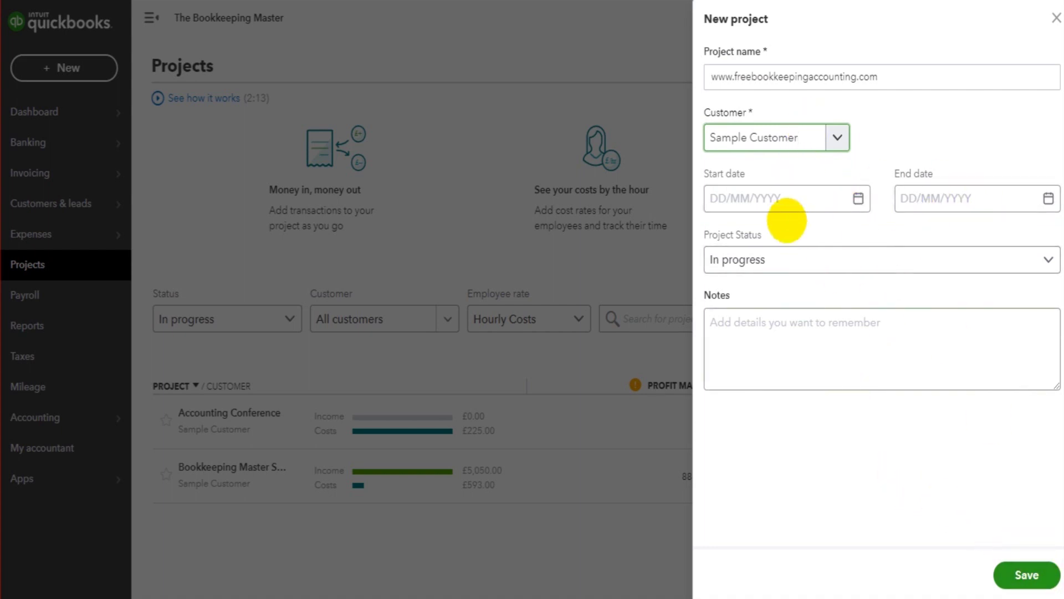
Step: Set the project to run from 01/05/2023 to 31/08/2035
left_click(784, 198)
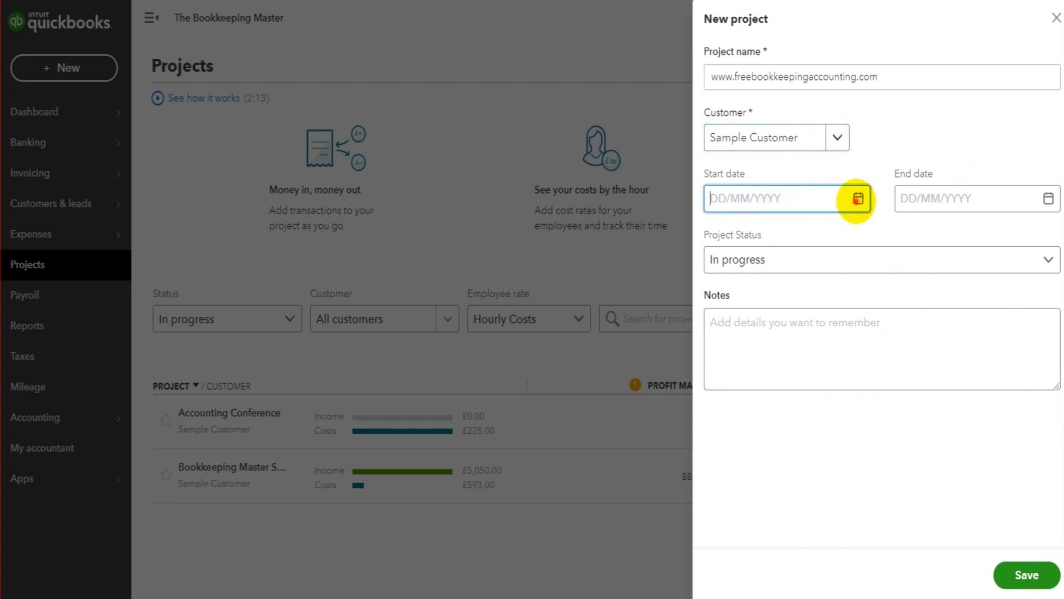
left_click(857, 197)
left_click(746, 276)
left_click(971, 198)
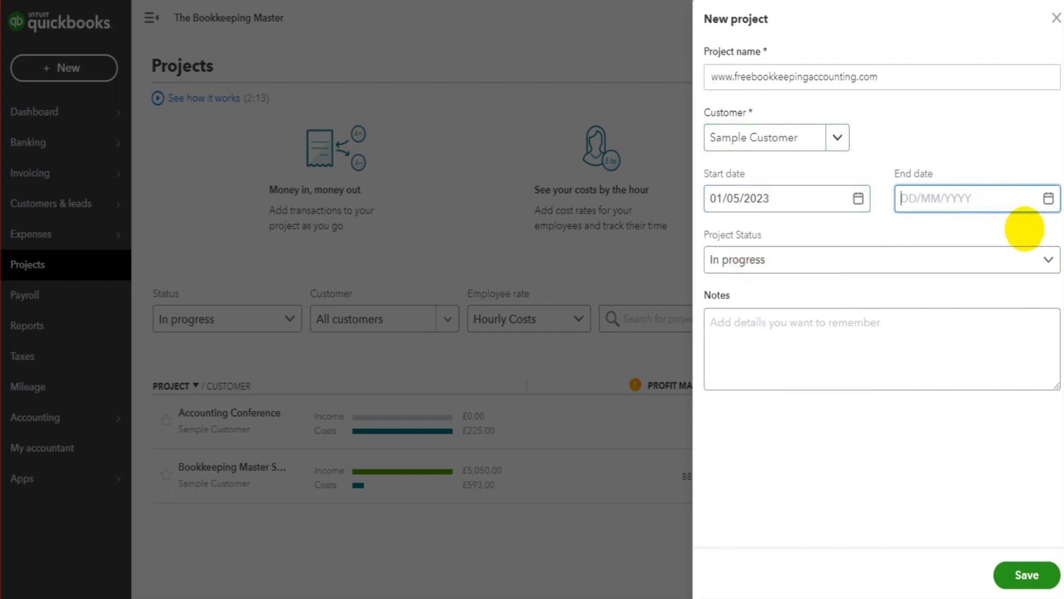
left_click(1048, 198)
left_click(1043, 235)
left_click(1043, 235)
left_click(1042, 235)
left_click(997, 367)
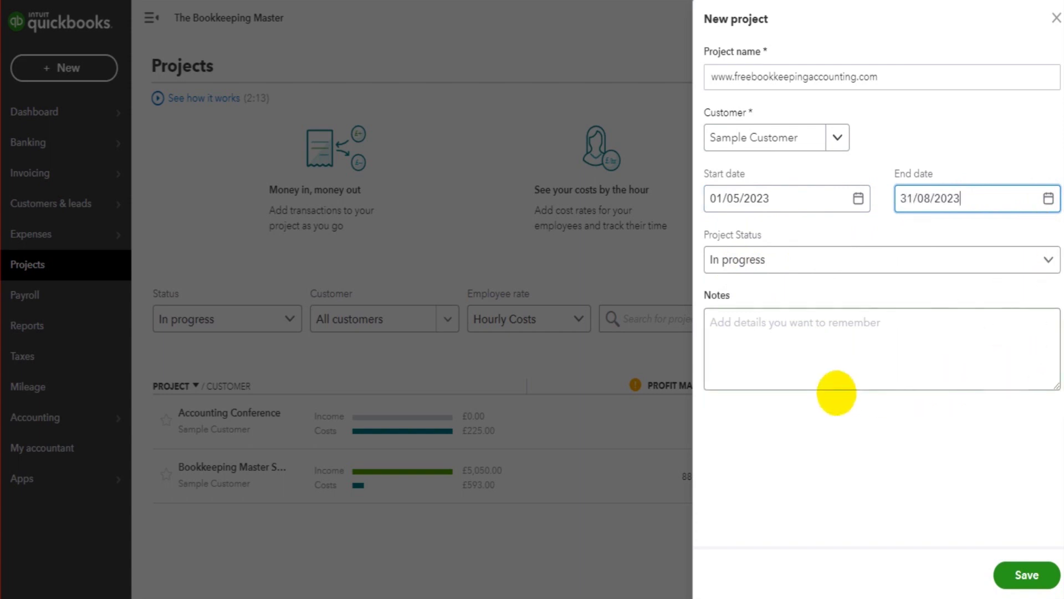
key("BackSpace")
key("BackSpace")
type("35")
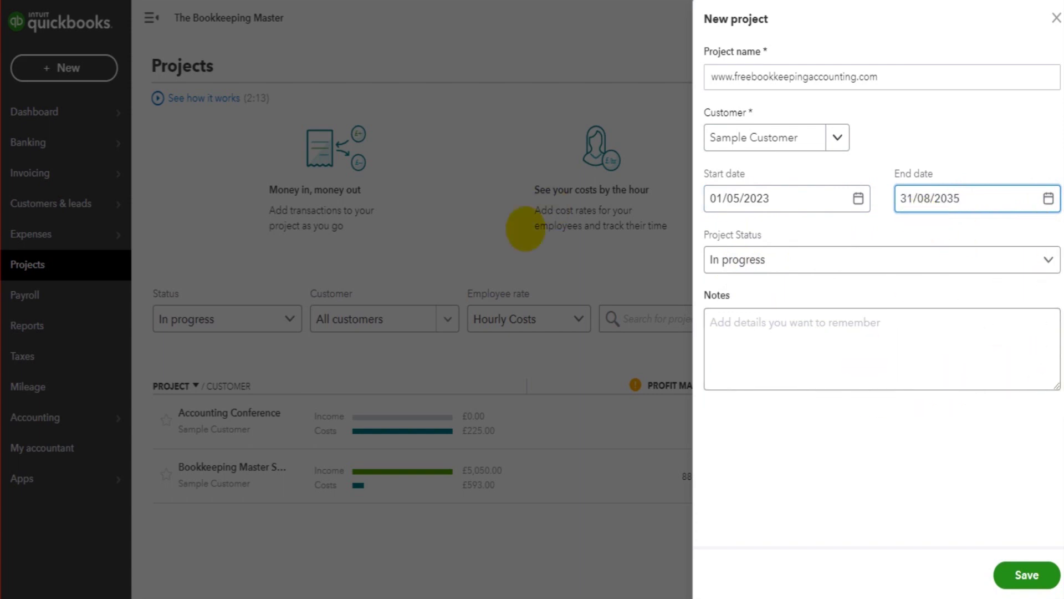
Step: Keep the status In progress, add a note 'ijhijhjknn', and save the project
left_click(801, 257)
left_click(800, 459)
left_click(810, 335)
type("ijhijhjknn")
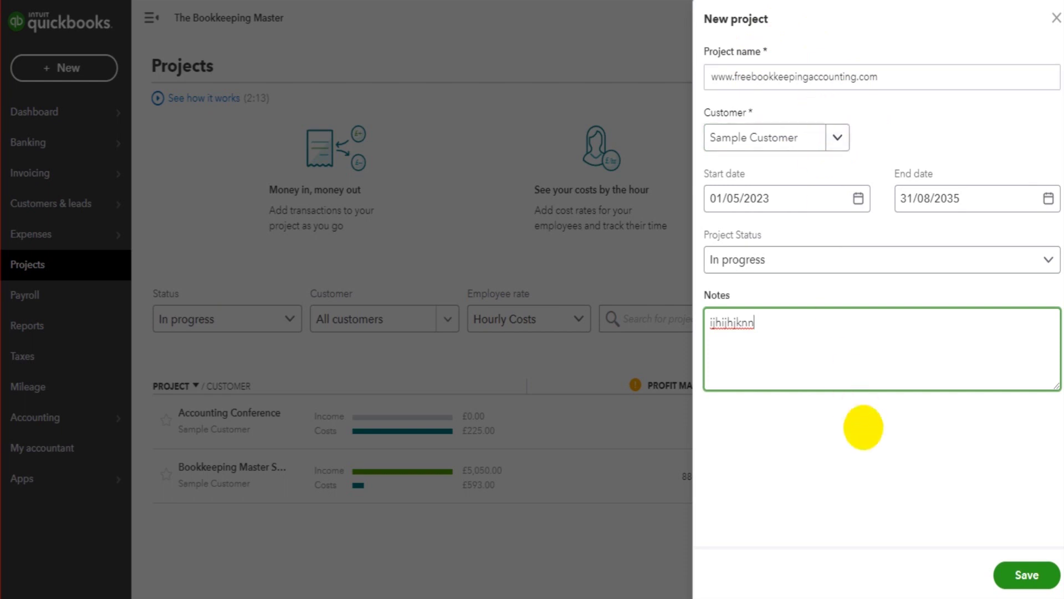
left_click(1018, 571)
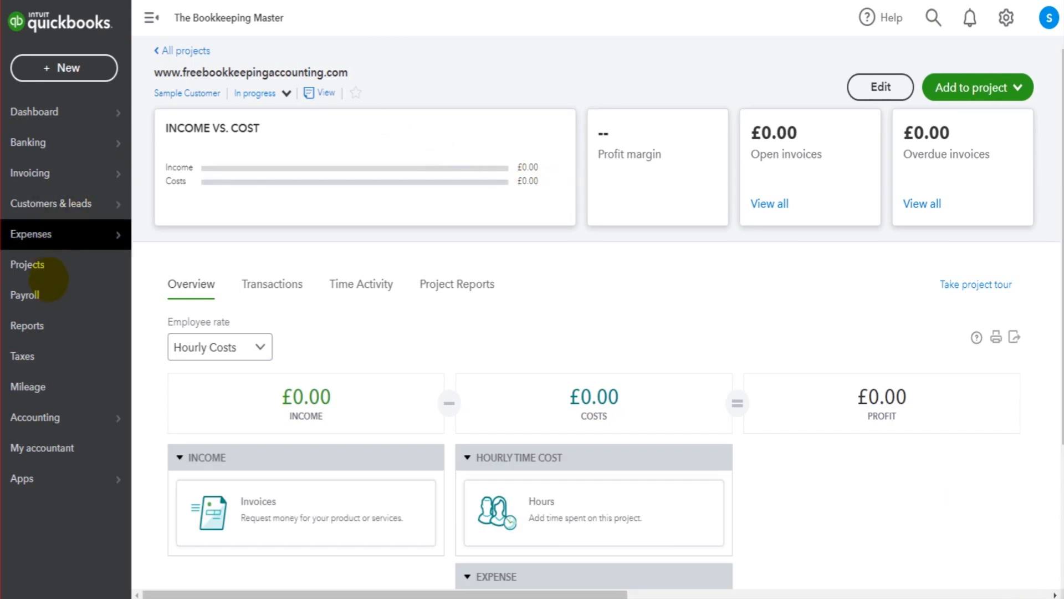
left_click(46, 264)
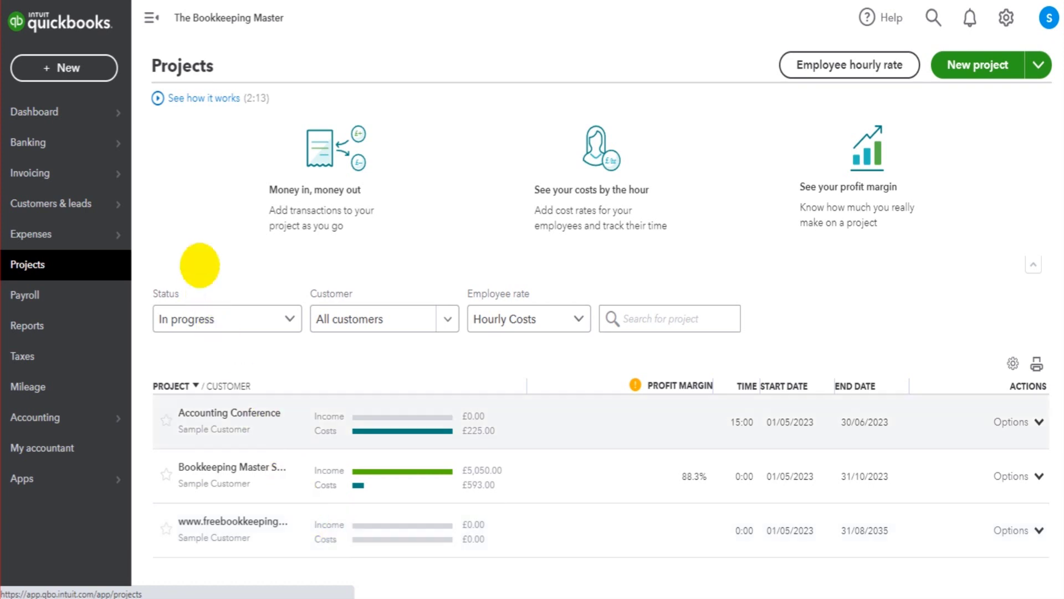
left_click(78, 170)
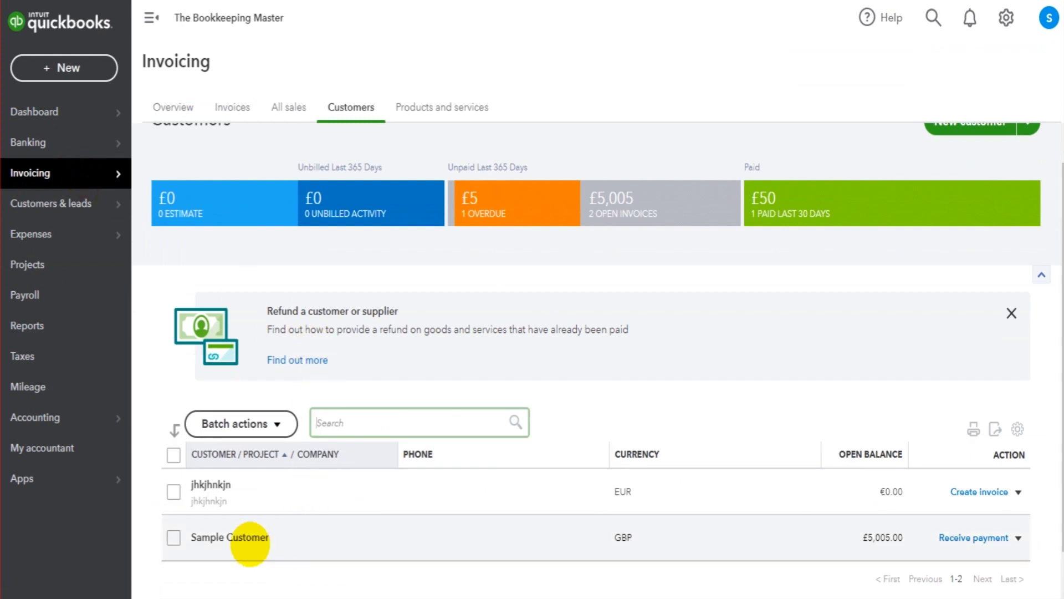
left_click(248, 536)
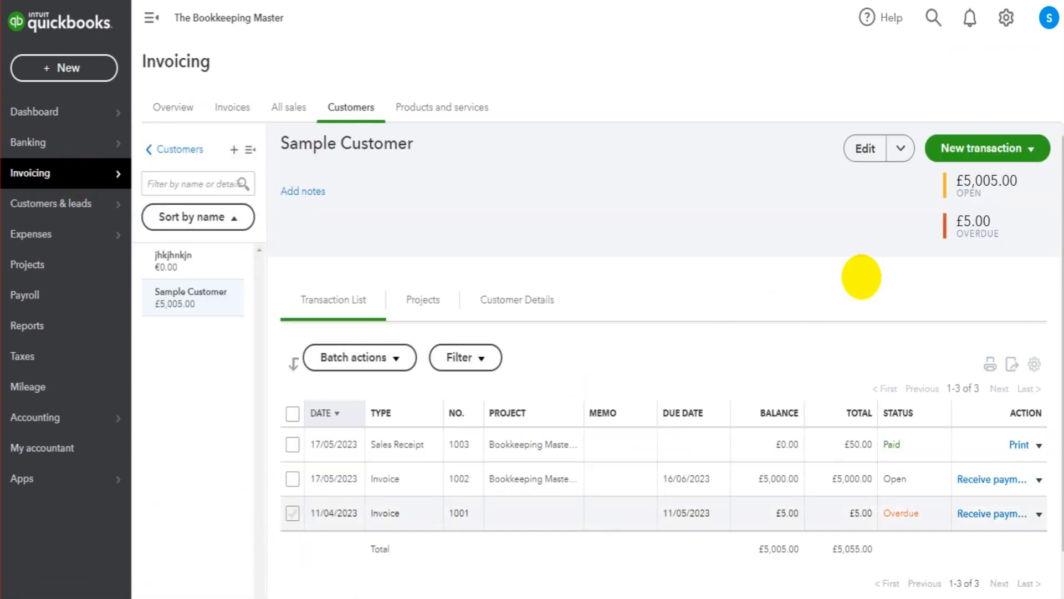
left_click(1010, 148)
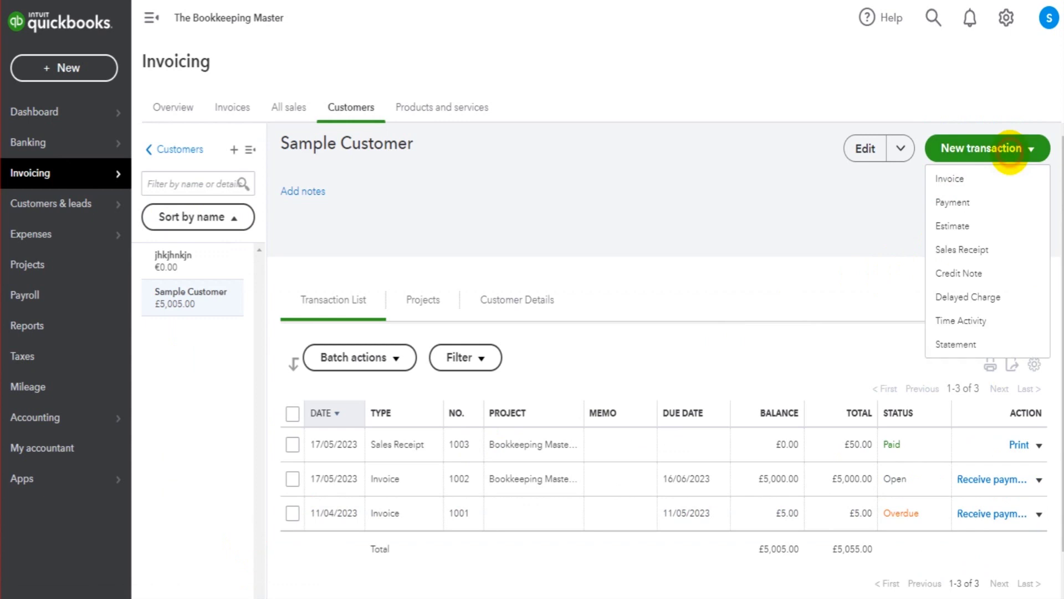
left_click(974, 178)
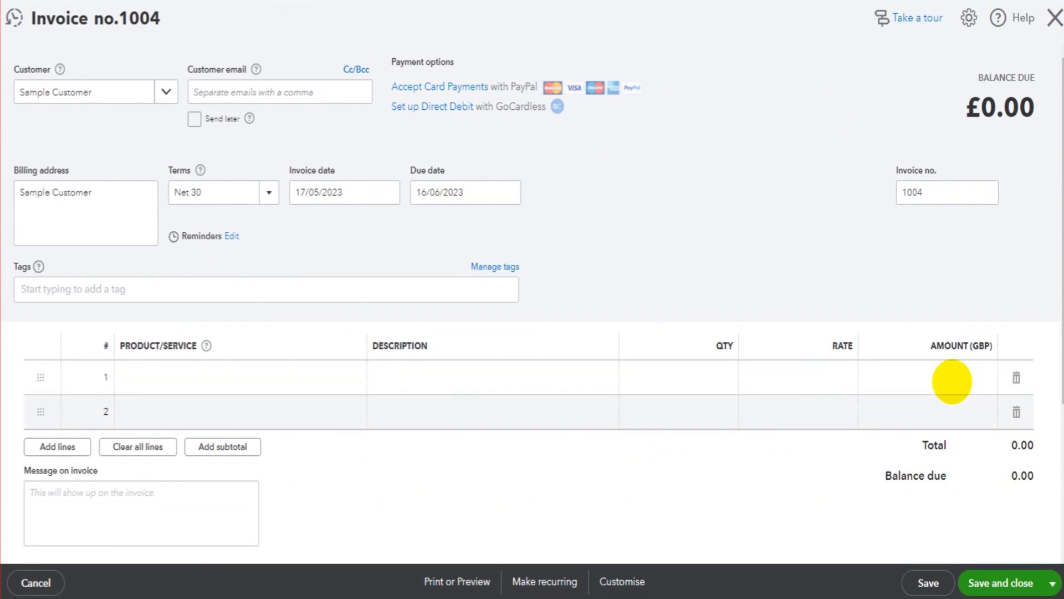
left_click(950, 379)
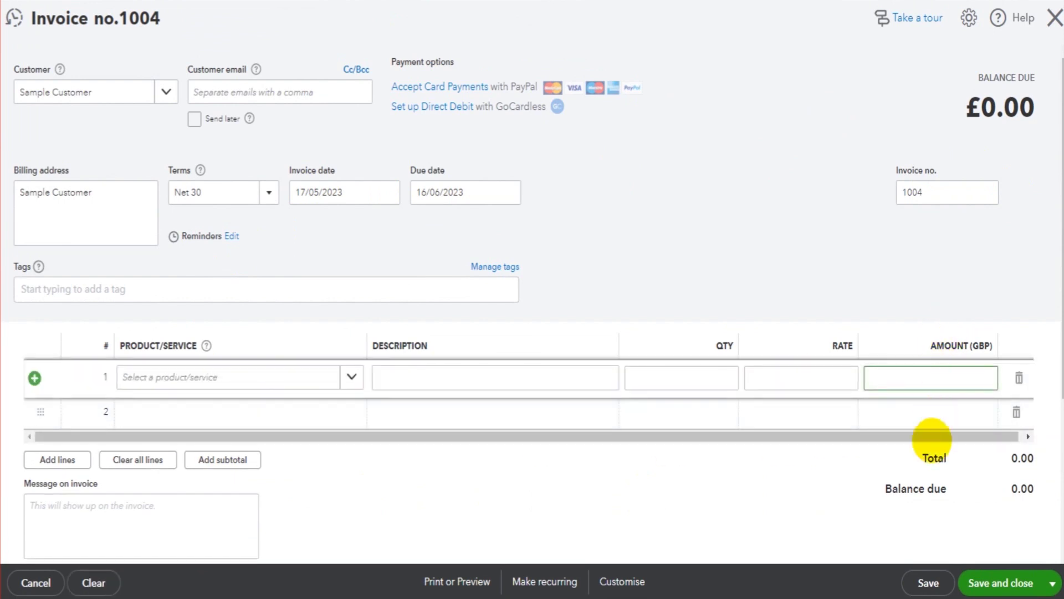
left_click(670, 380)
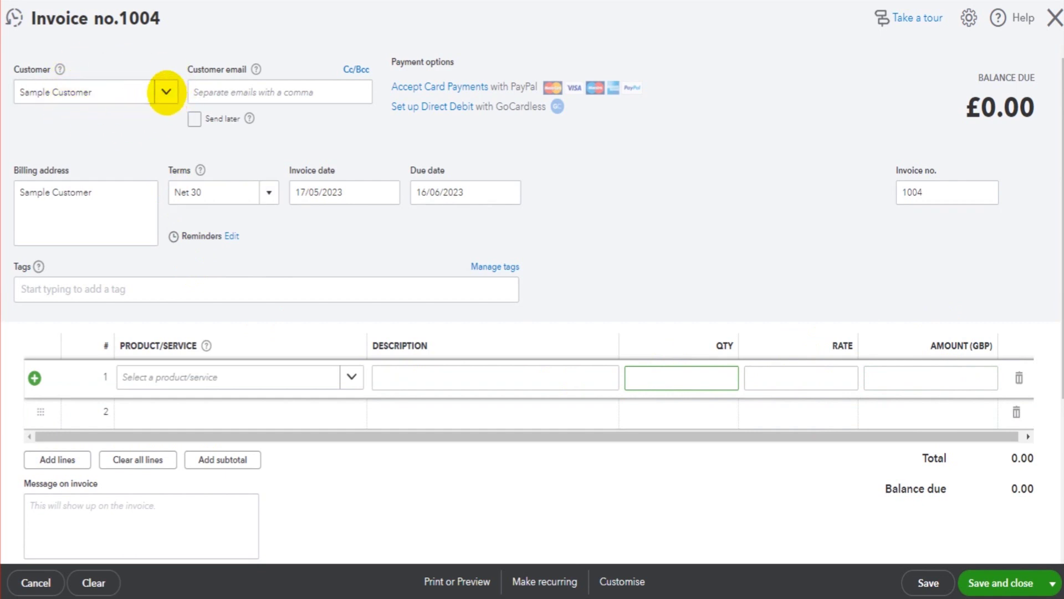
left_click(166, 92)
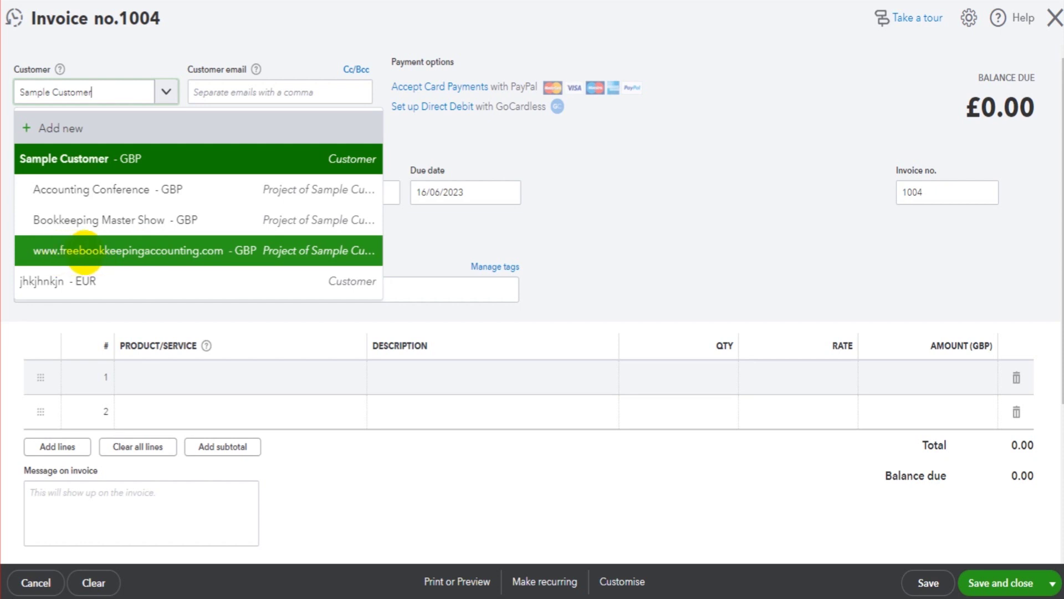
left_click(84, 250)
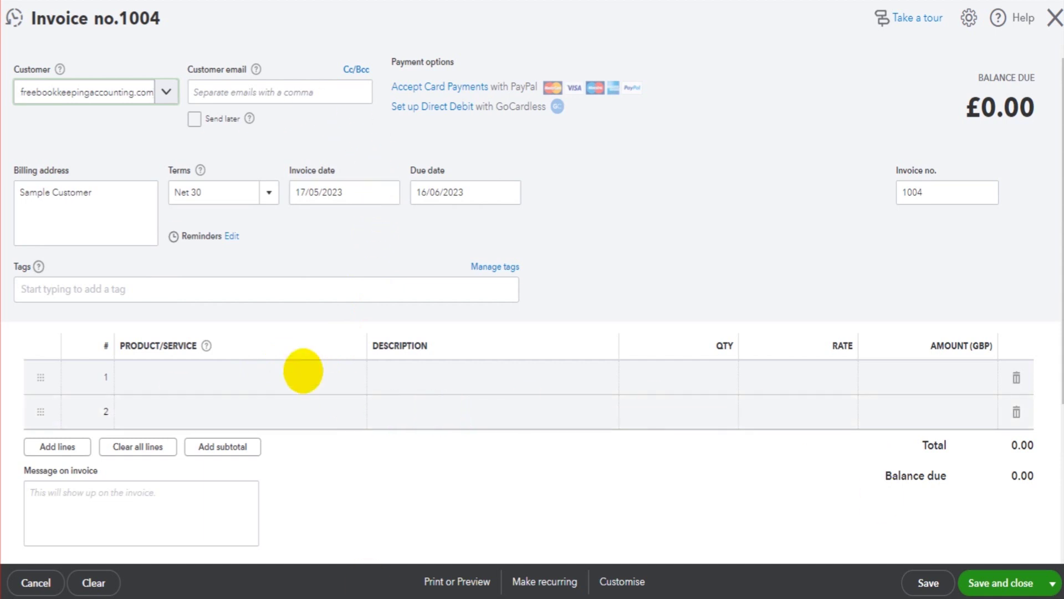
Step: Add an Hours line at rate 8,500 and save invoice 1004
left_click(302, 375)
left_click(351, 376)
left_click(351, 377)
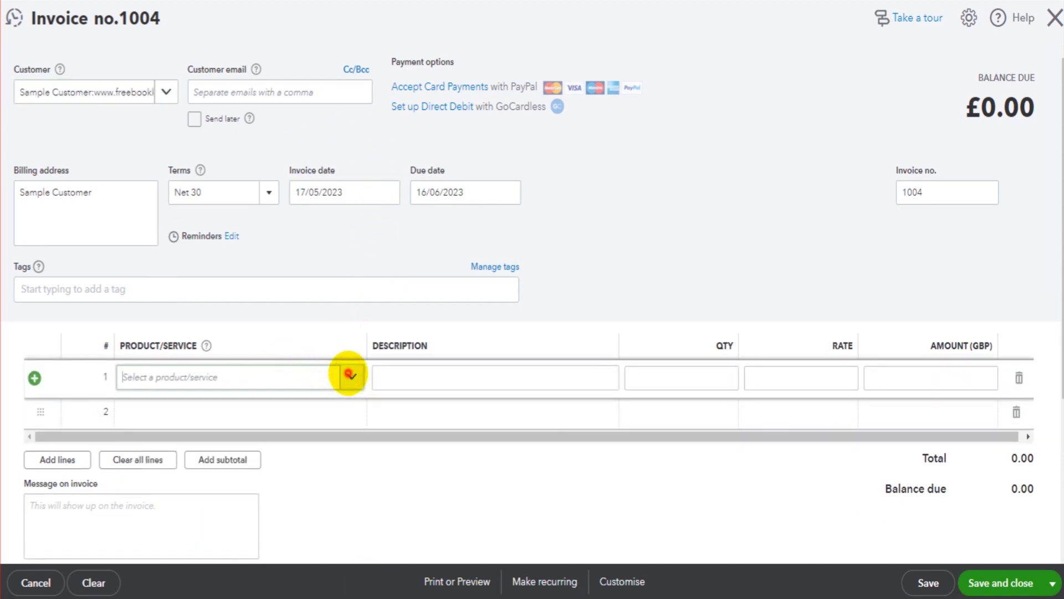
left_click(351, 376)
left_click(177, 439)
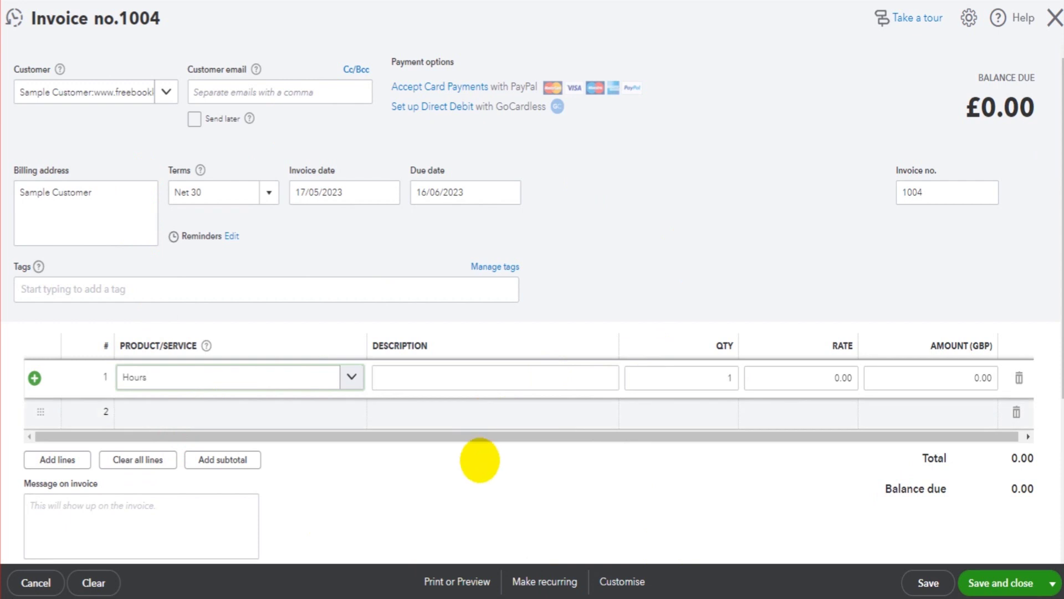
left_click(522, 373)
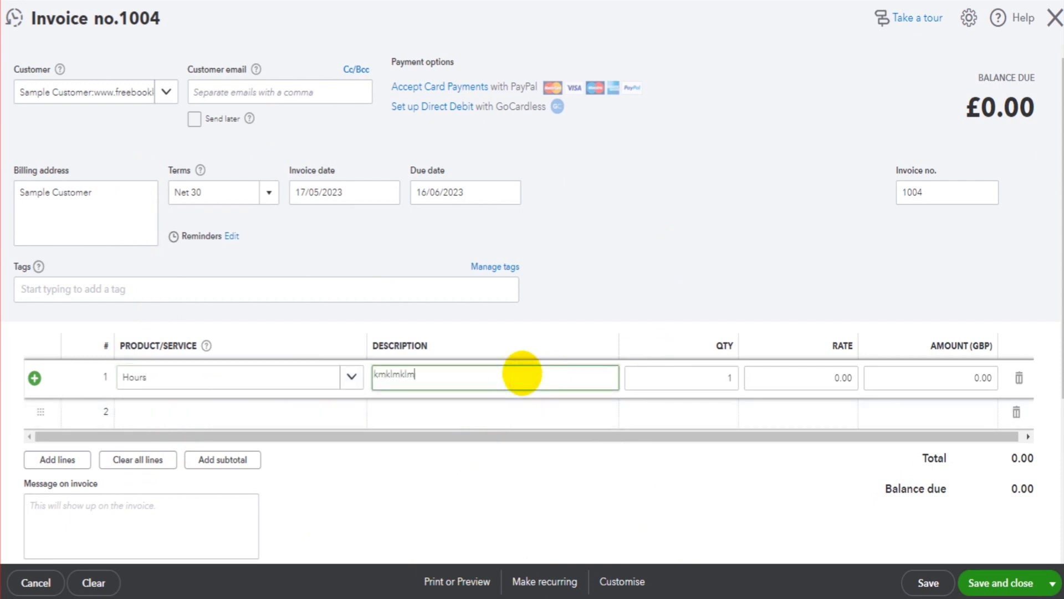
left_click(818, 374)
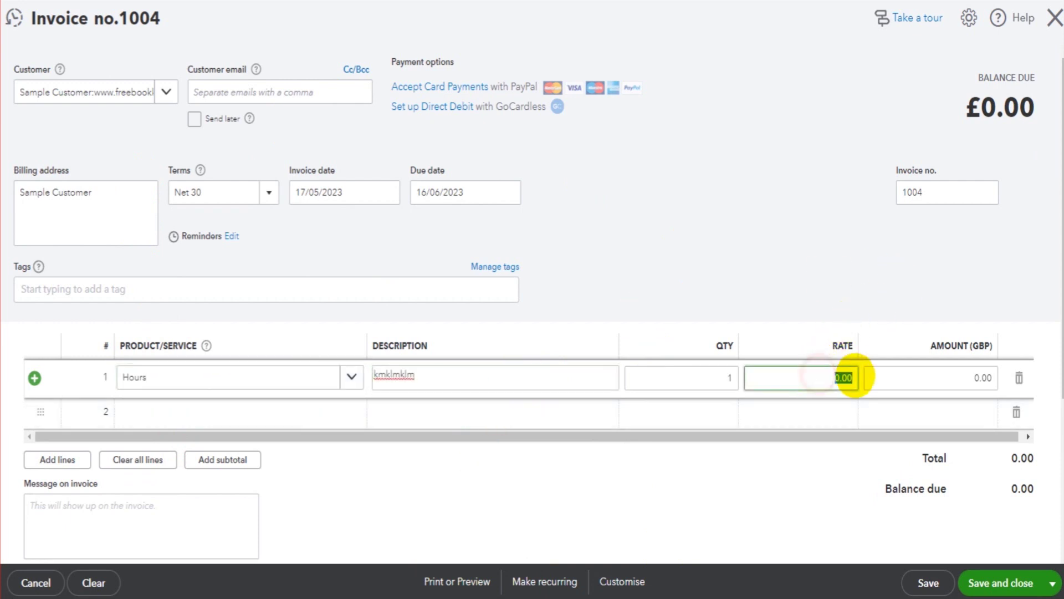
key("Tab")
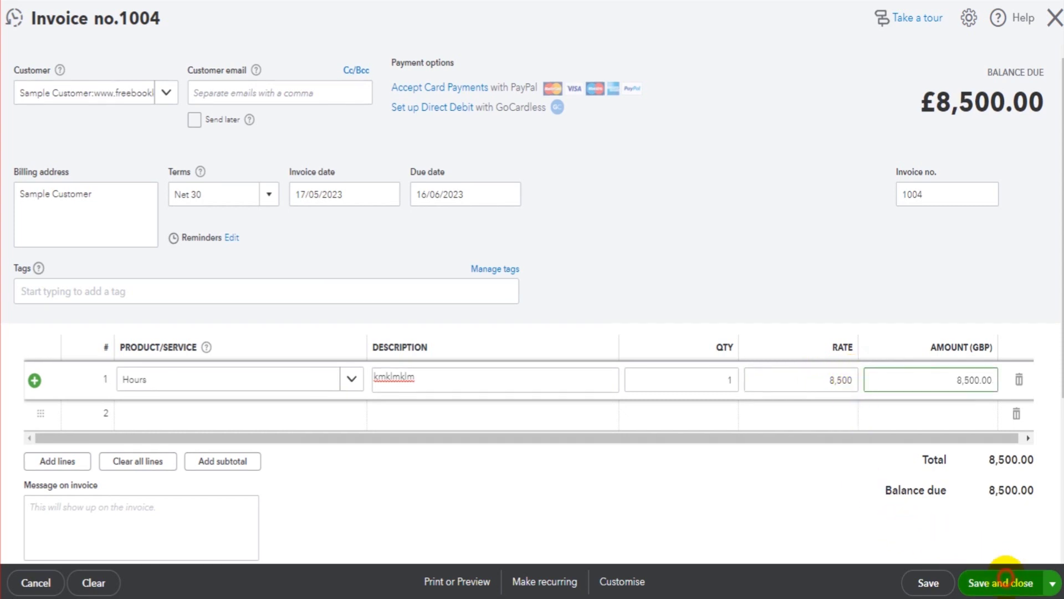
left_click(1005, 579)
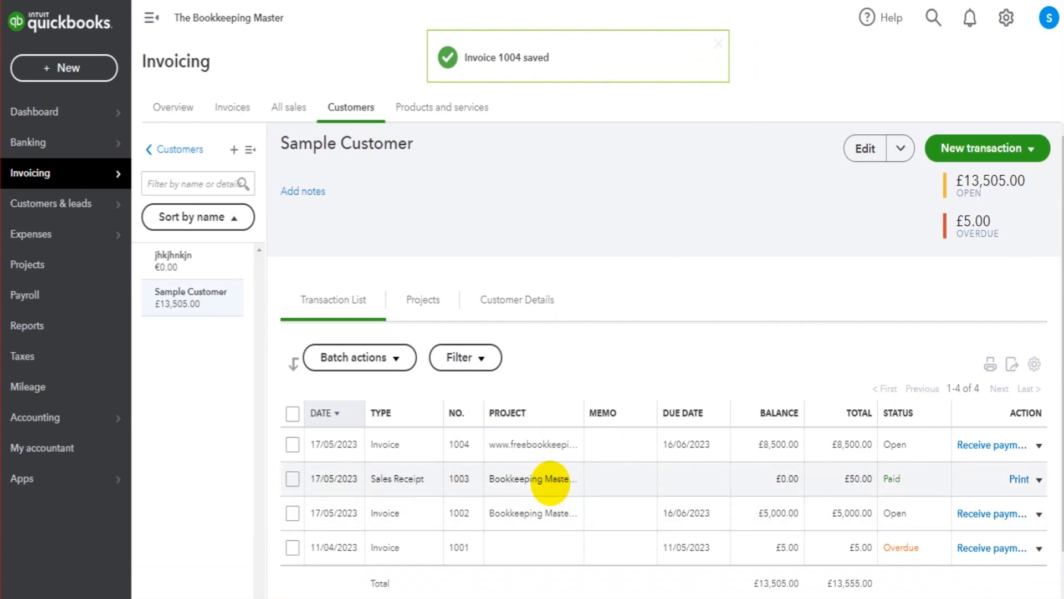
left_click_drag(493, 411, 516, 412)
left_click(648, 372)
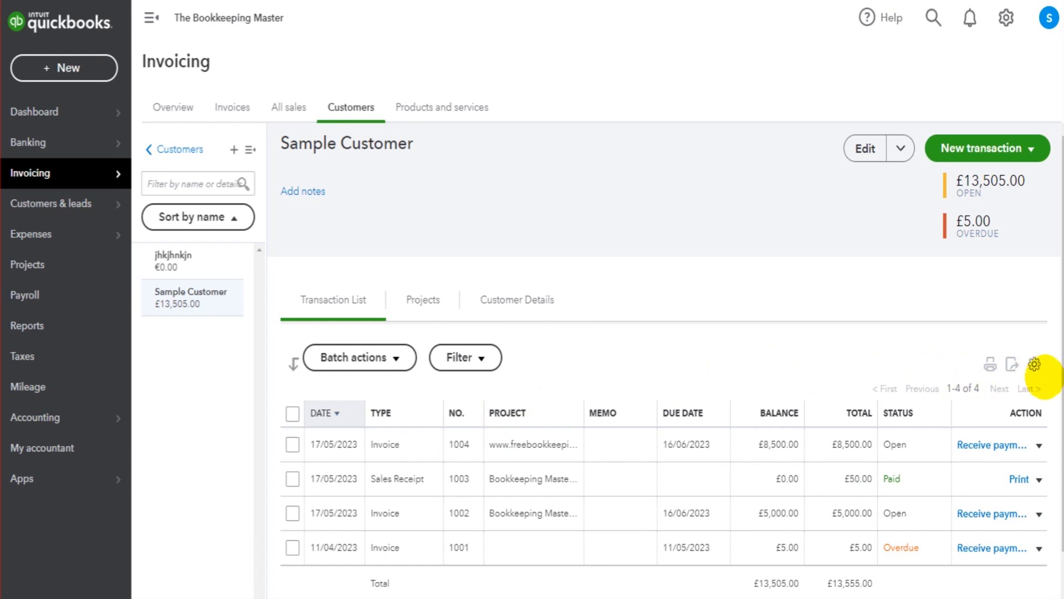
left_click(1034, 364)
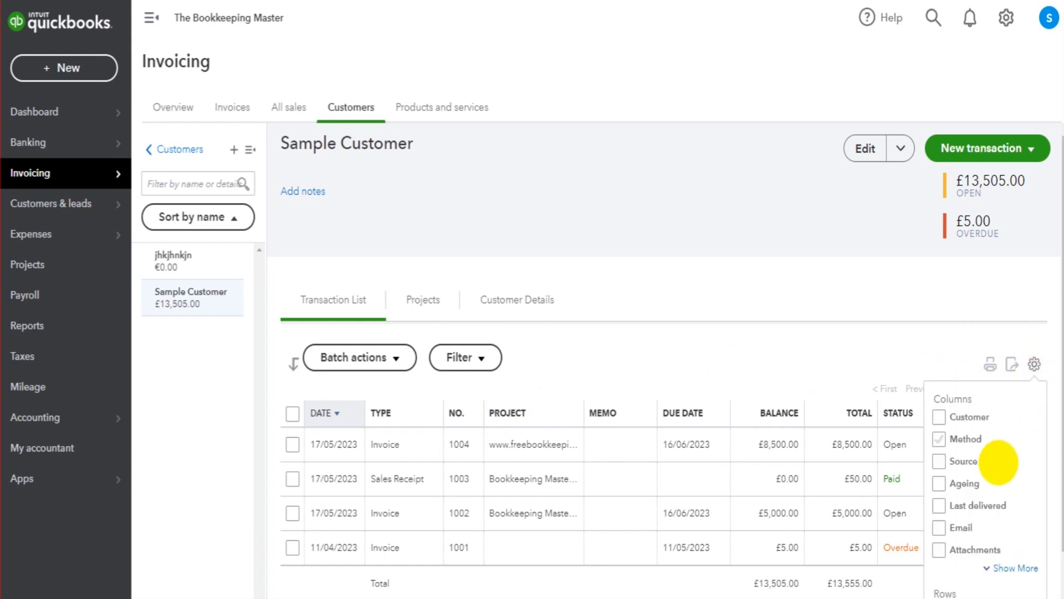
scroll(992, 471, "down", 1)
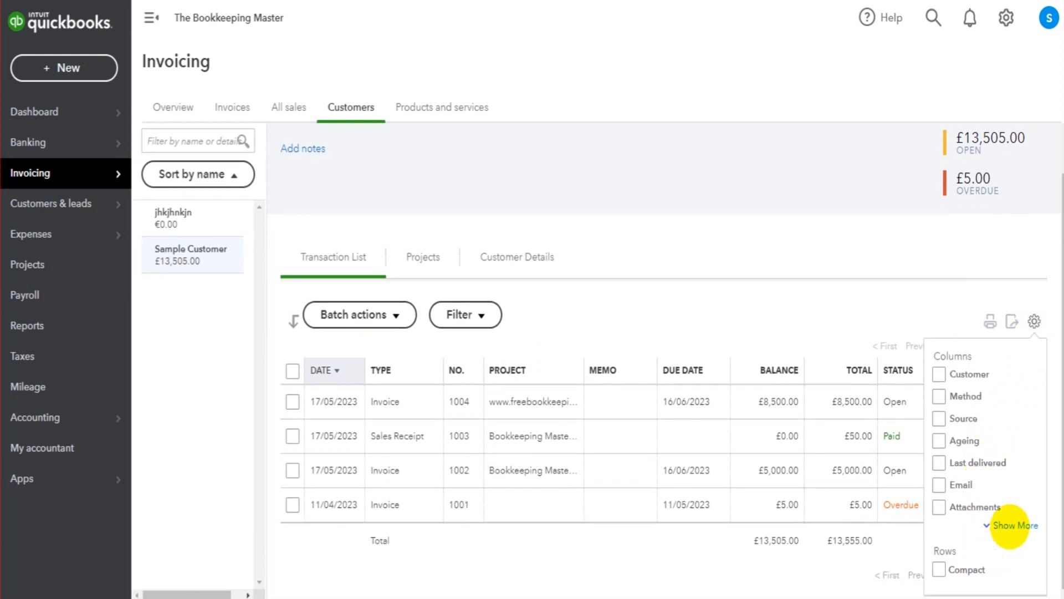
left_click(1009, 523)
scroll(979, 504, "down", 3)
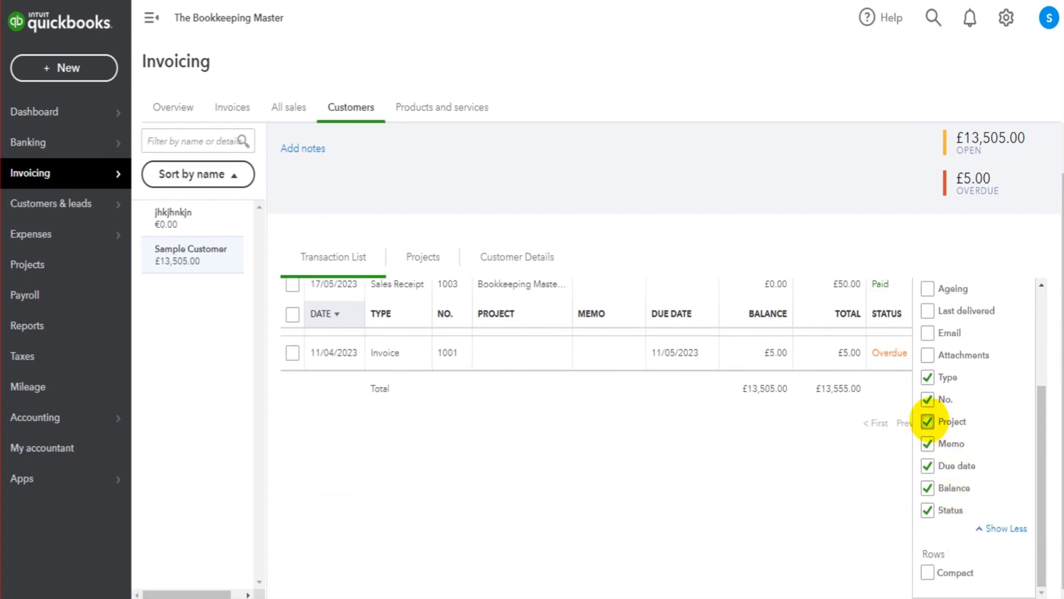
left_click(720, 222)
scroll(693, 362, "up", 1)
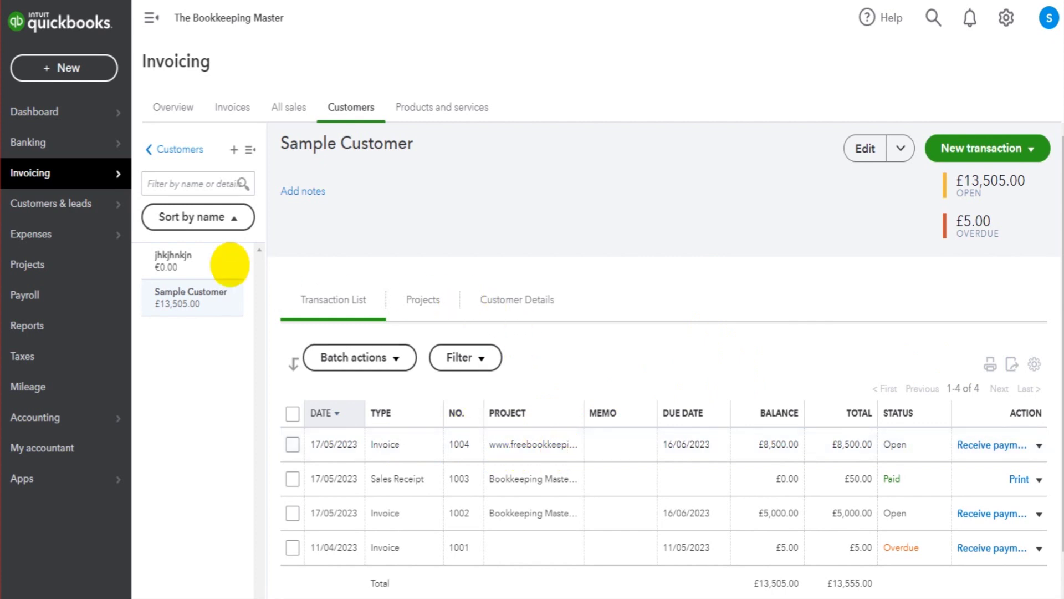
mouse_move(61, 219)
left_click(28, 264)
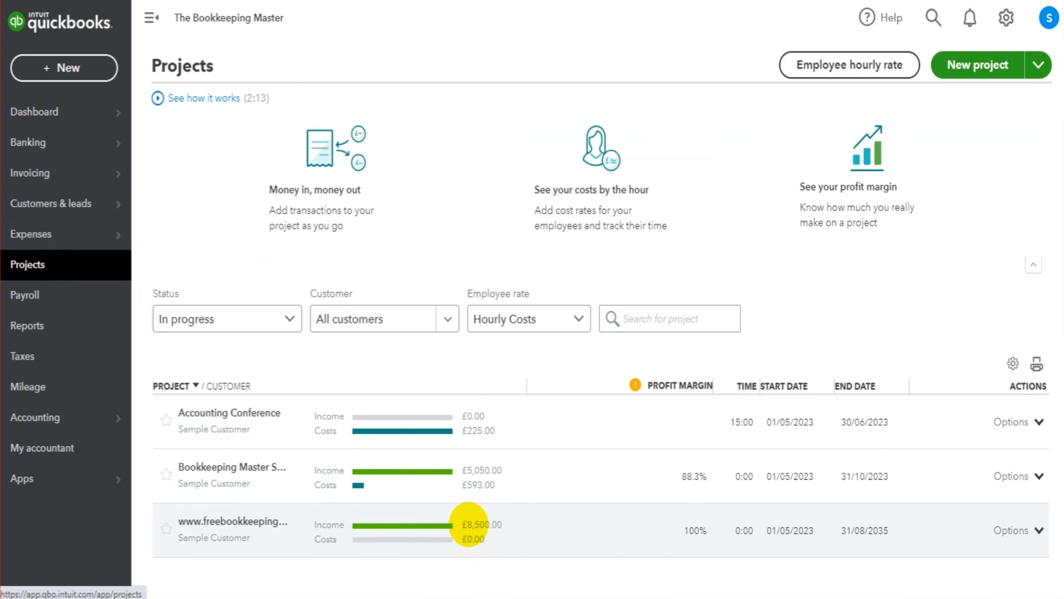
left_click(467, 524)
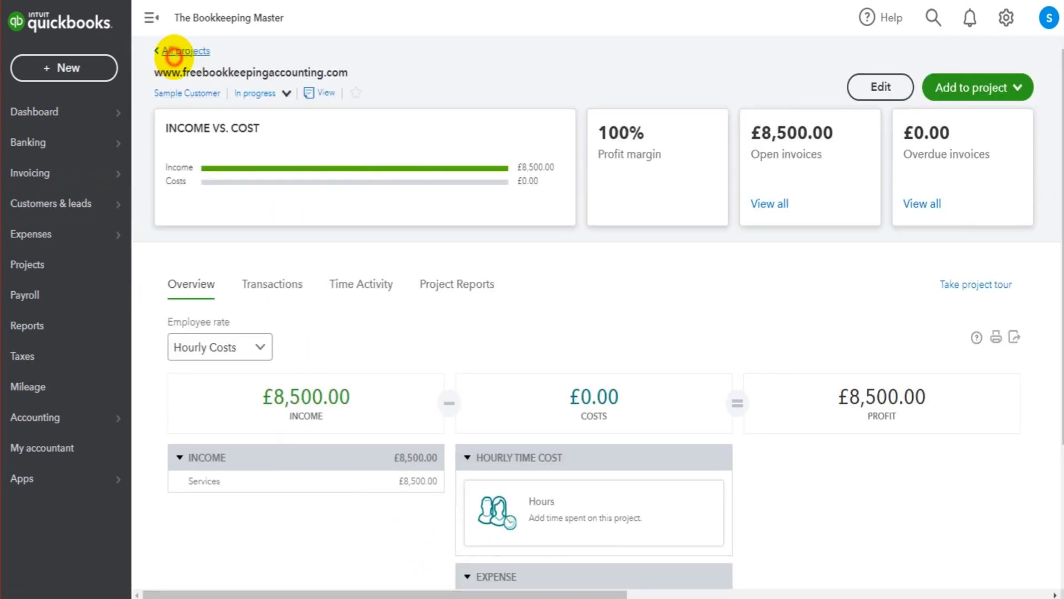
left_click(169, 49)
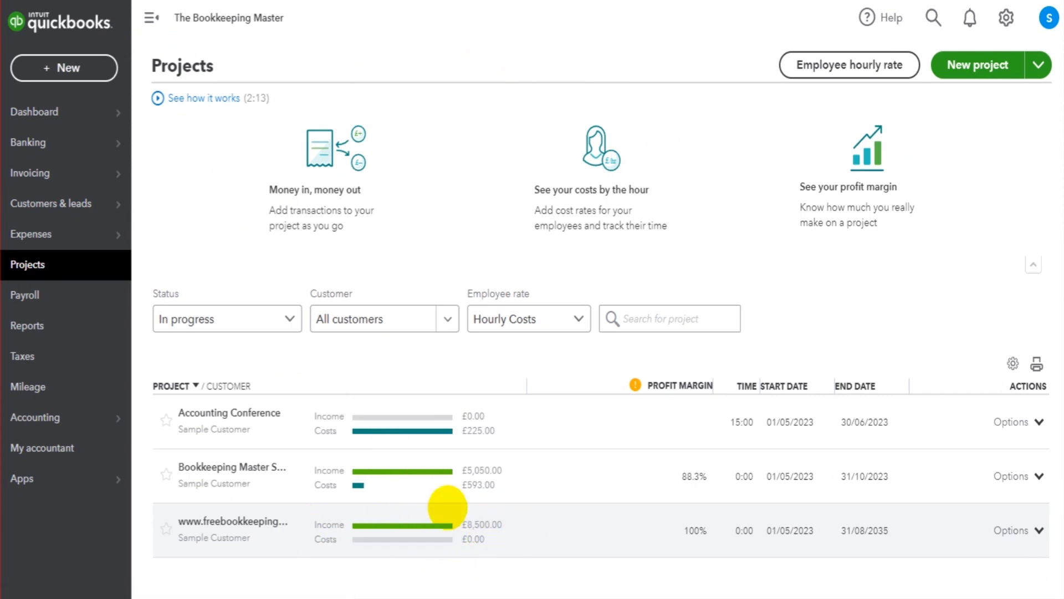
left_click(38, 163)
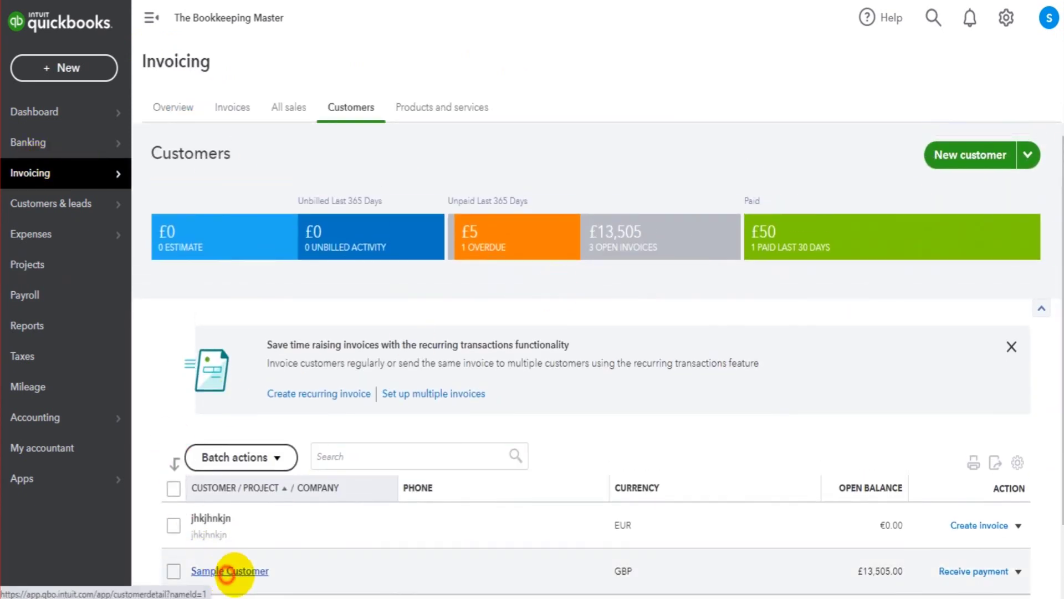
Step: Create sales receipt 1005 for the website project with an Hours line at rate 50
left_click(221, 569)
left_click(1027, 145)
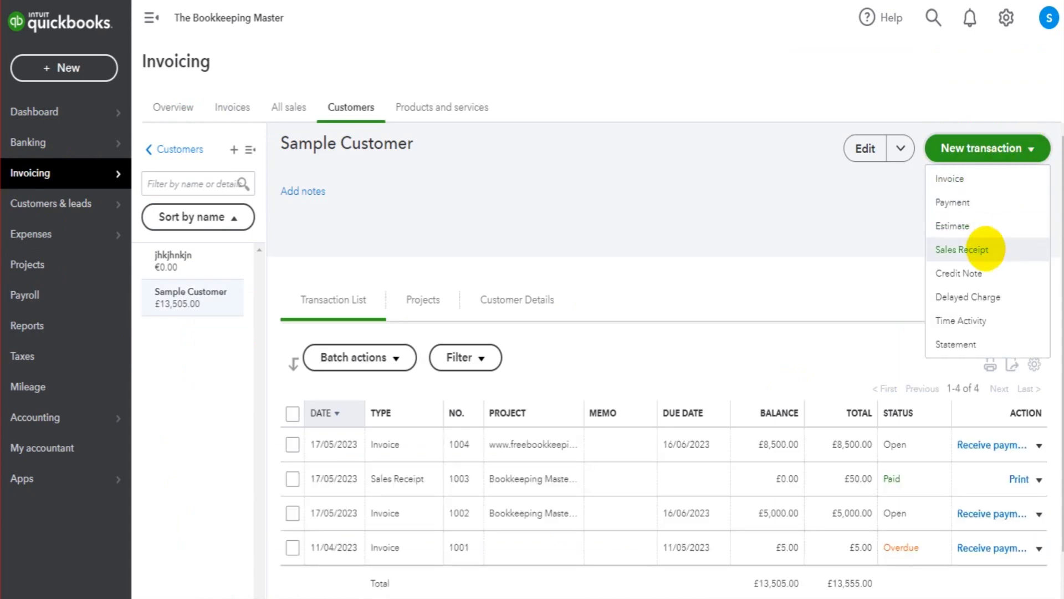
left_click(967, 250)
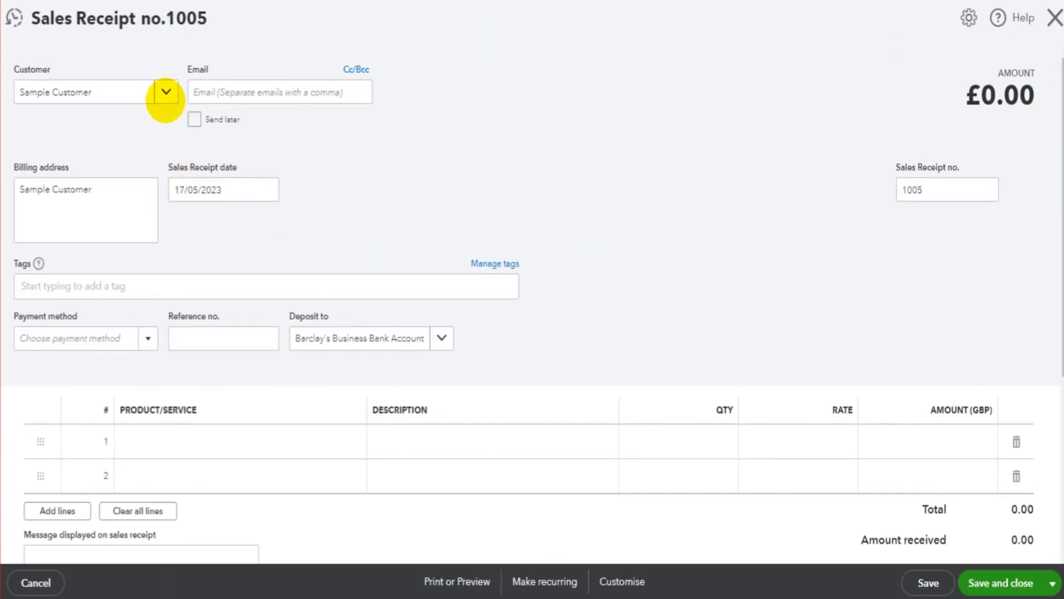
left_click(162, 94)
left_click(261, 252)
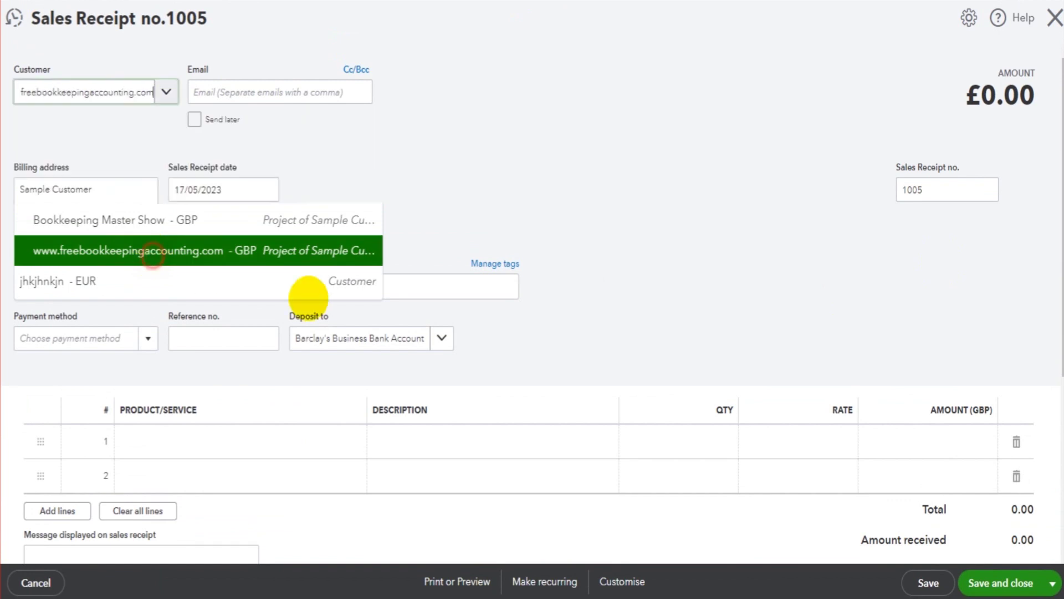
left_click(266, 442)
left_click(352, 440)
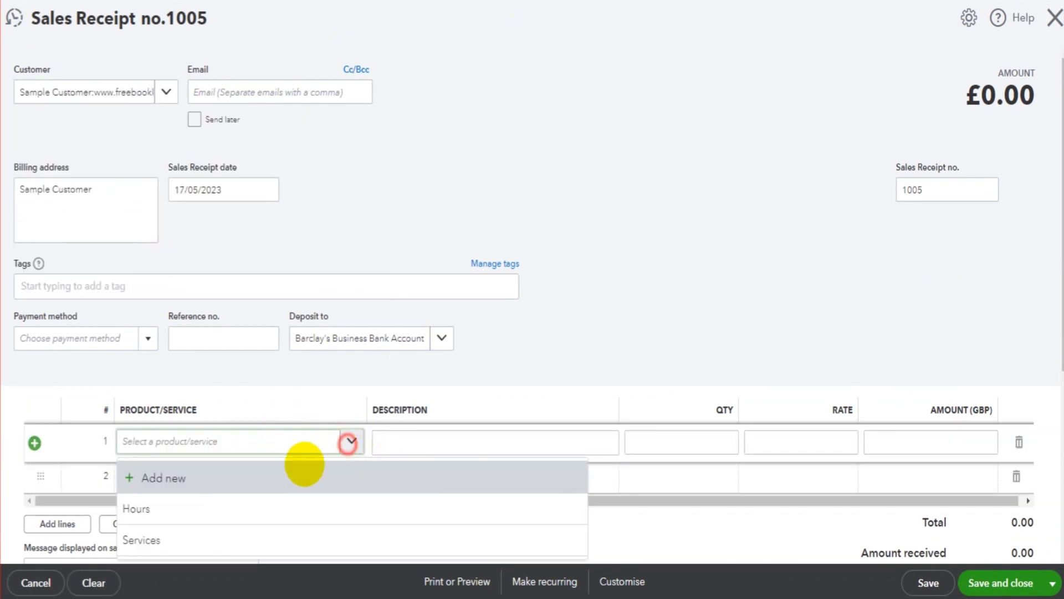
left_click(231, 507)
left_click(817, 443)
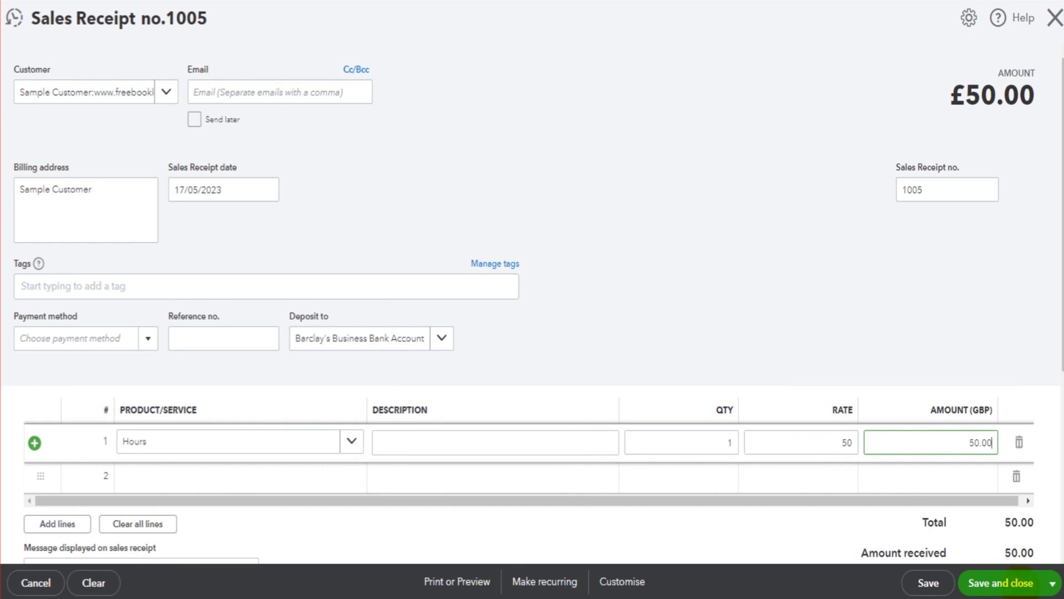
left_click(1021, 581)
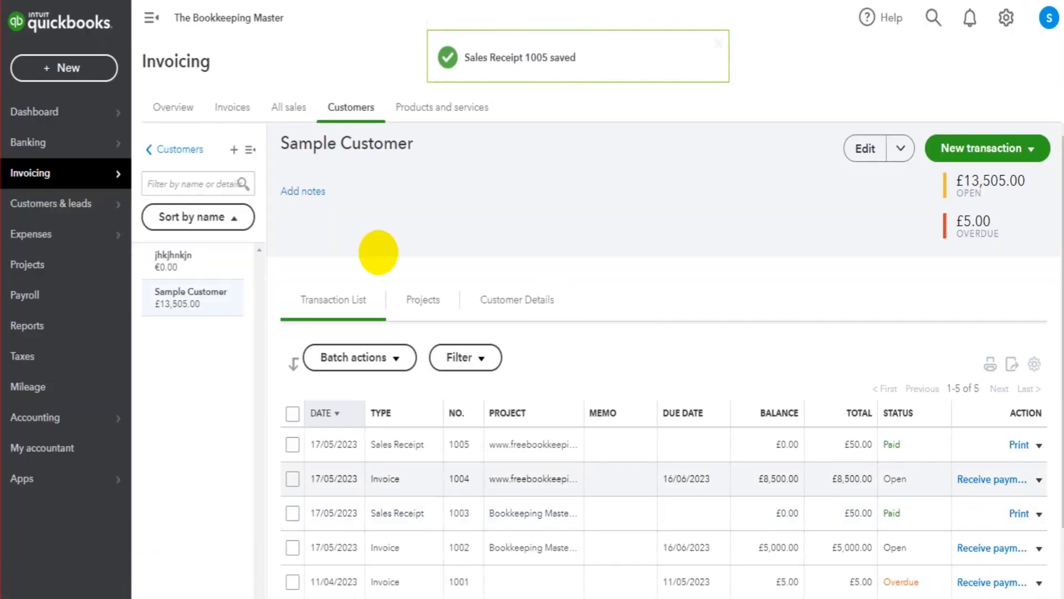
Step: Start a new expense from the Expenses transactions list
left_click(99, 270)
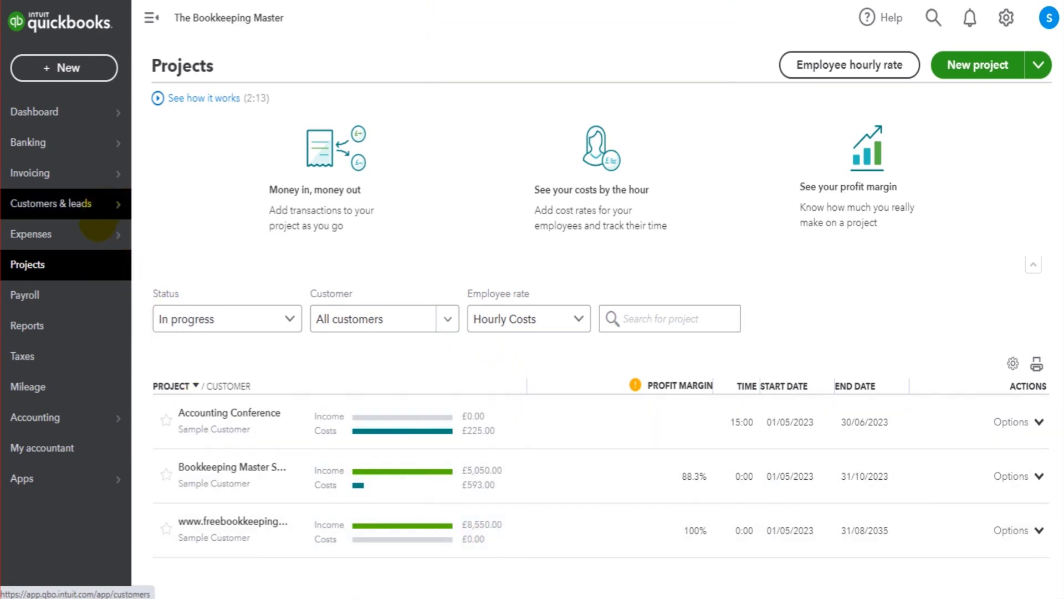
left_click(96, 227)
left_click(161, 104)
left_click(1014, 157)
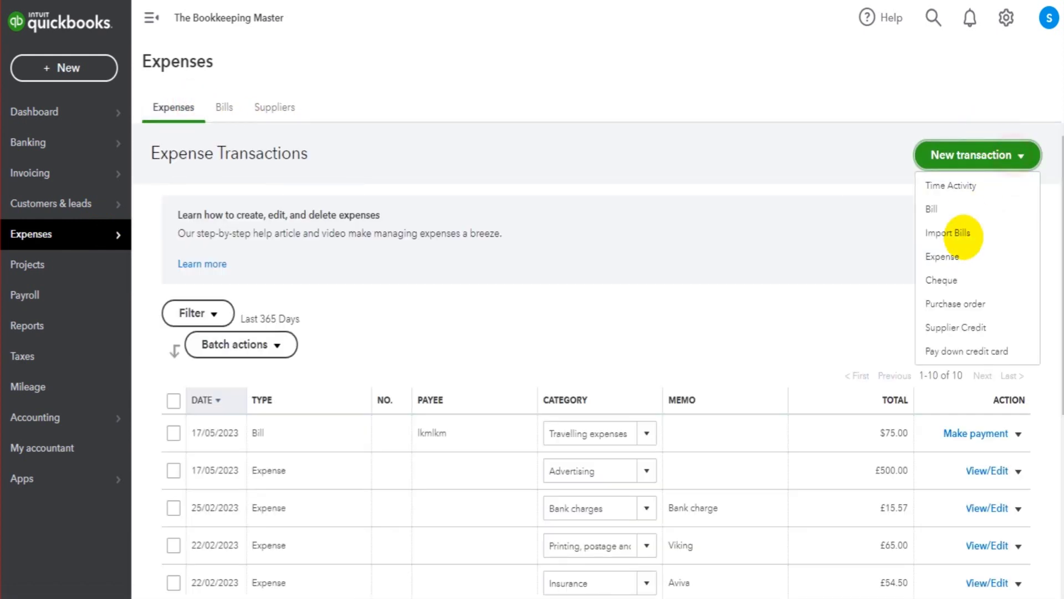
scroll(767, 439, "down", 2)
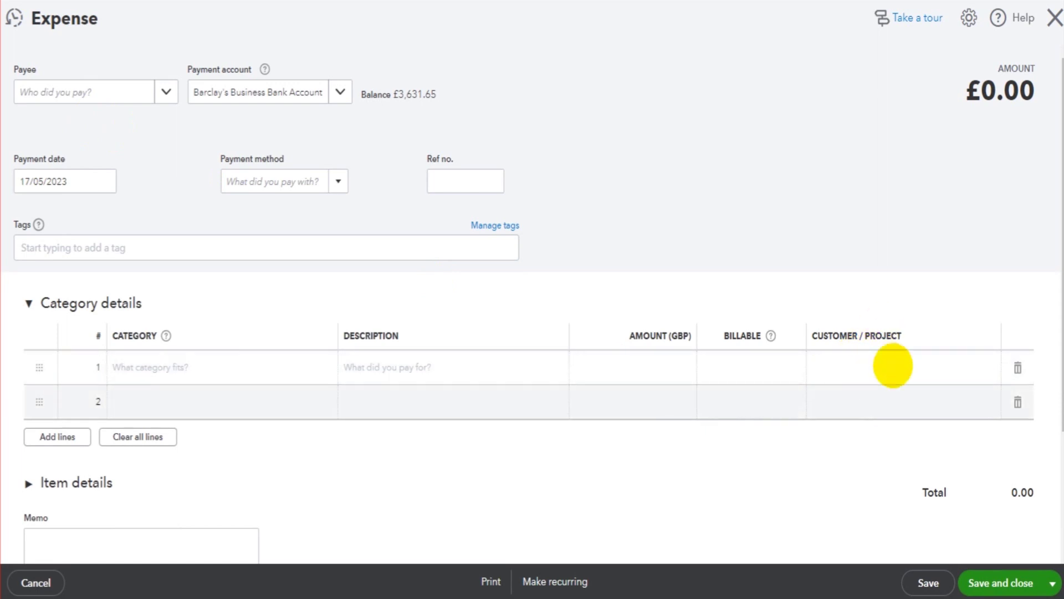
left_click(893, 367)
left_click(207, 368)
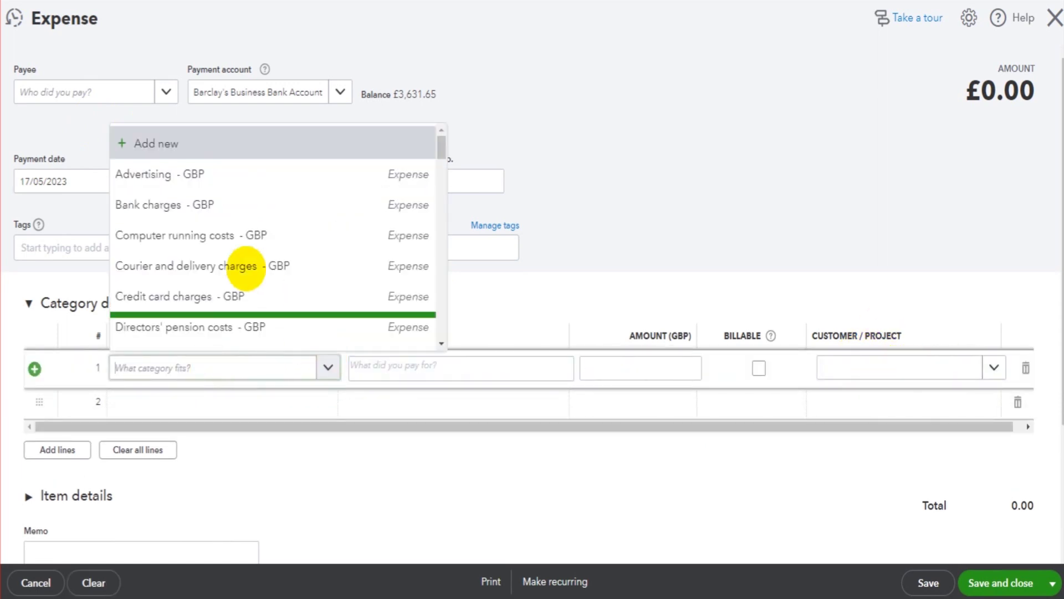
left_click(225, 179)
left_click(436, 369)
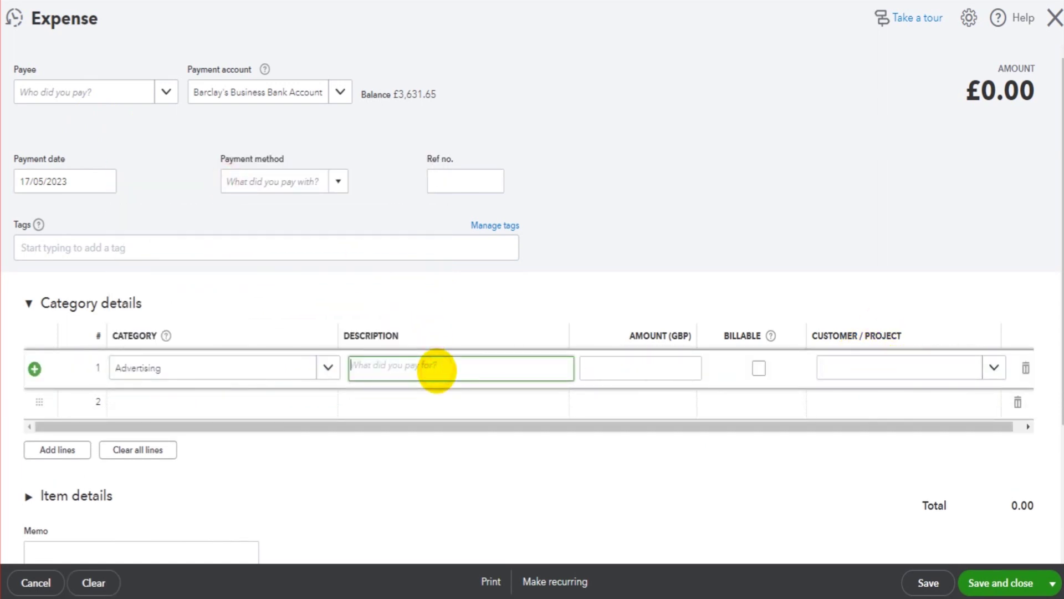
key("Tab")
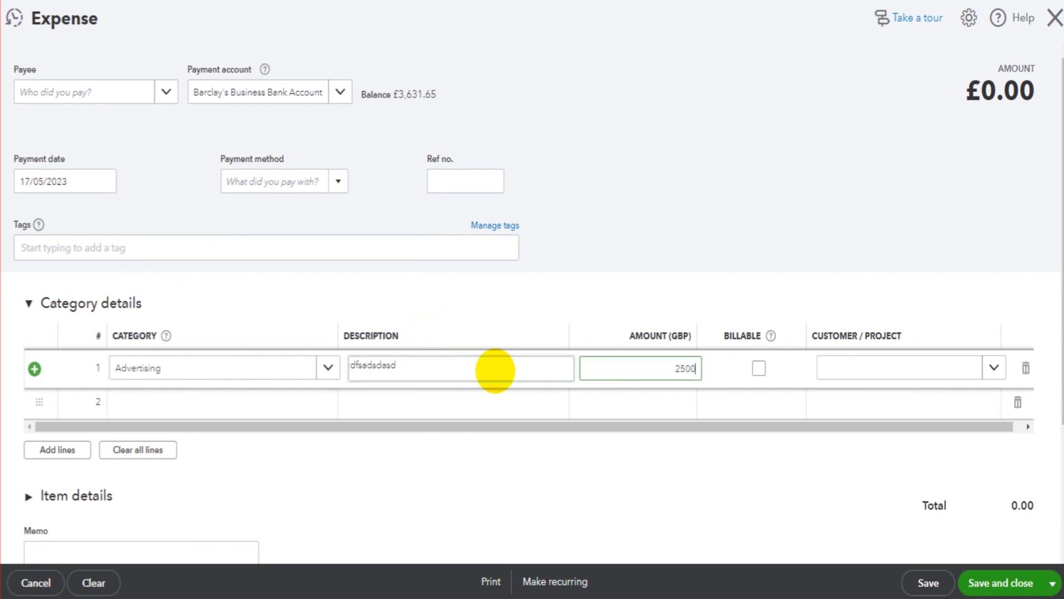
key("Tab")
left_click(993, 367)
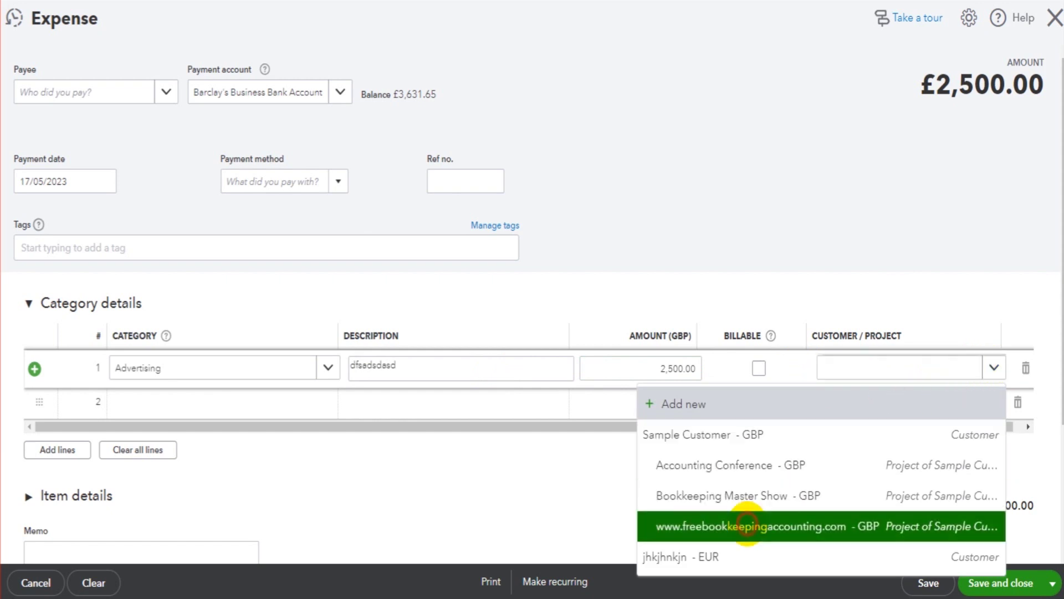
left_click(774, 525)
left_click(984, 581)
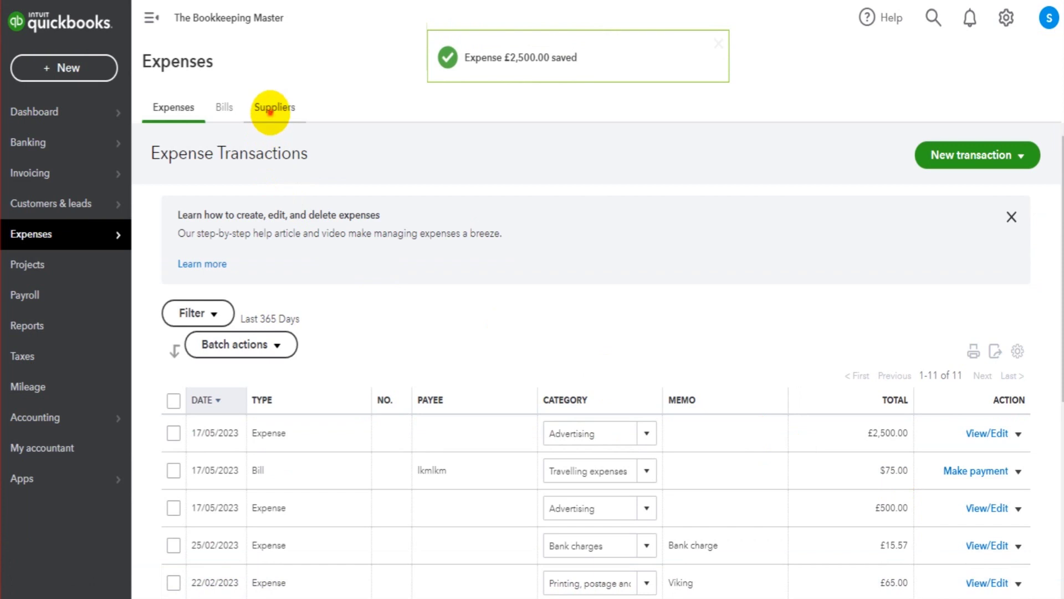
left_click(272, 108)
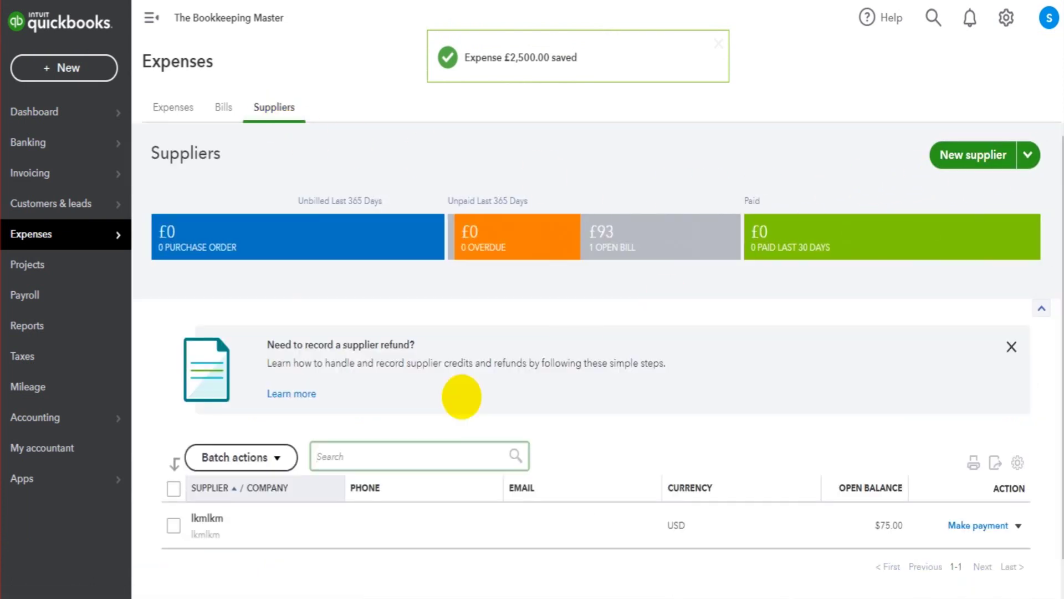
scroll(333, 466, "down", 1)
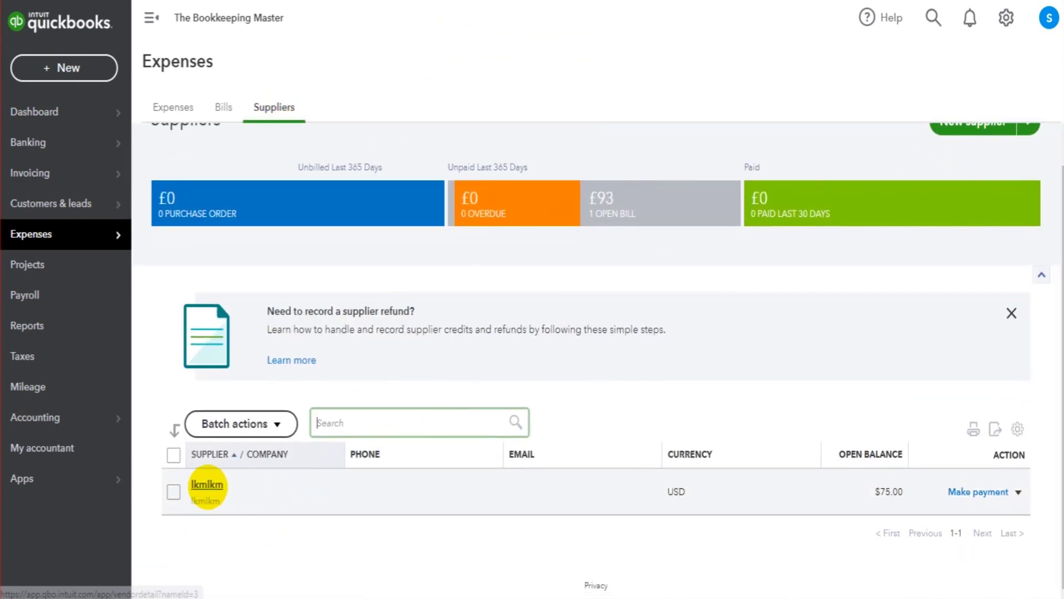
left_click(207, 486)
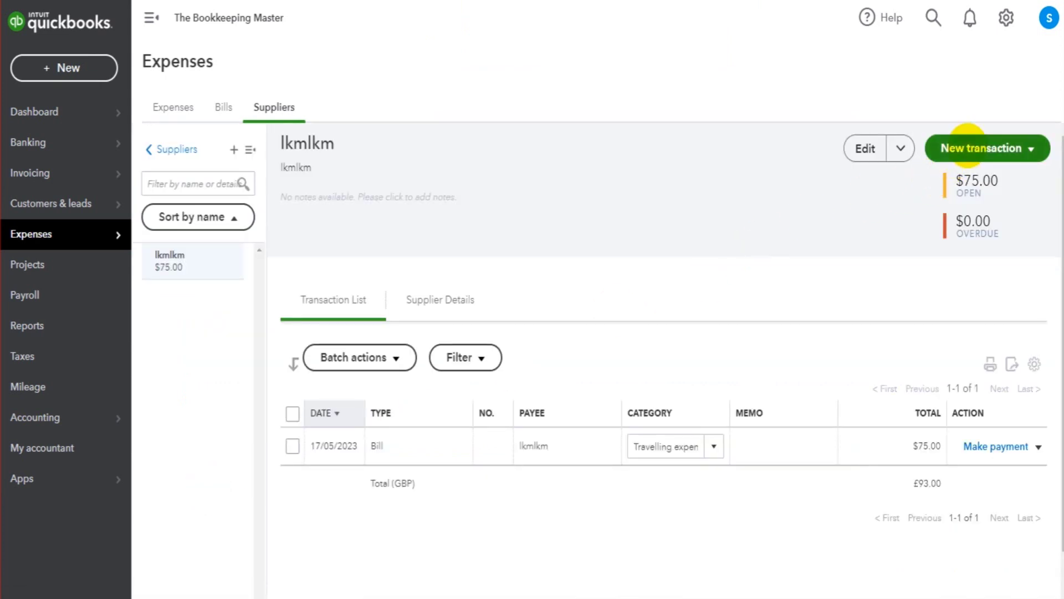
left_click(967, 146)
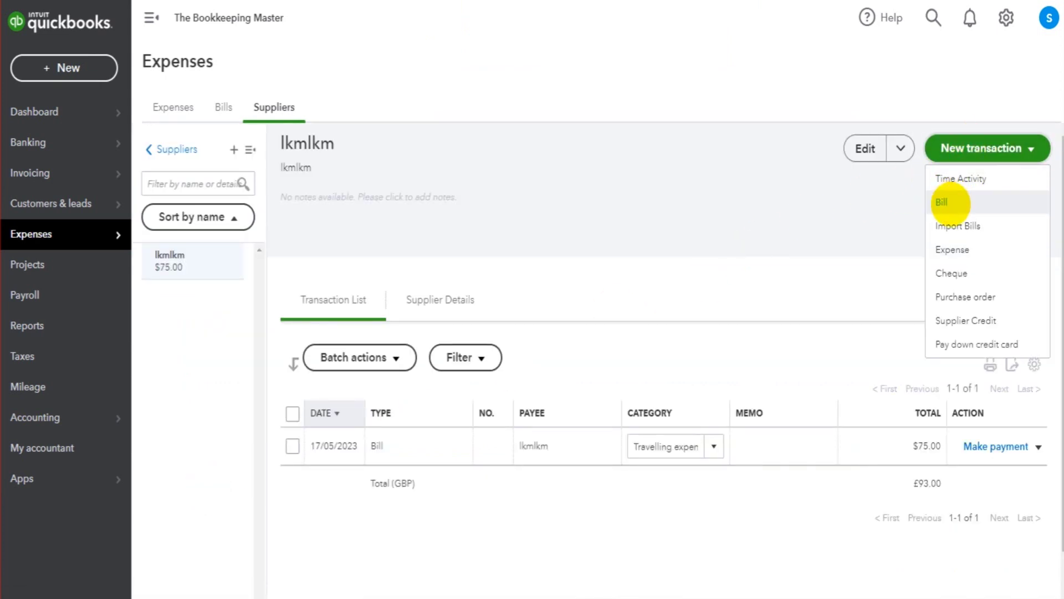
left_click(950, 204)
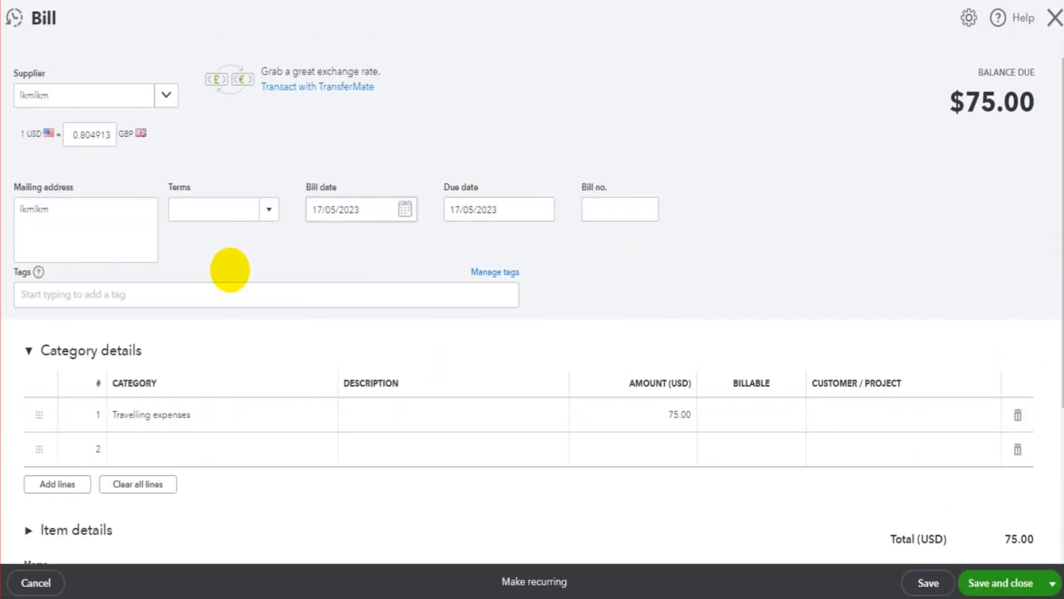
left_click(671, 416)
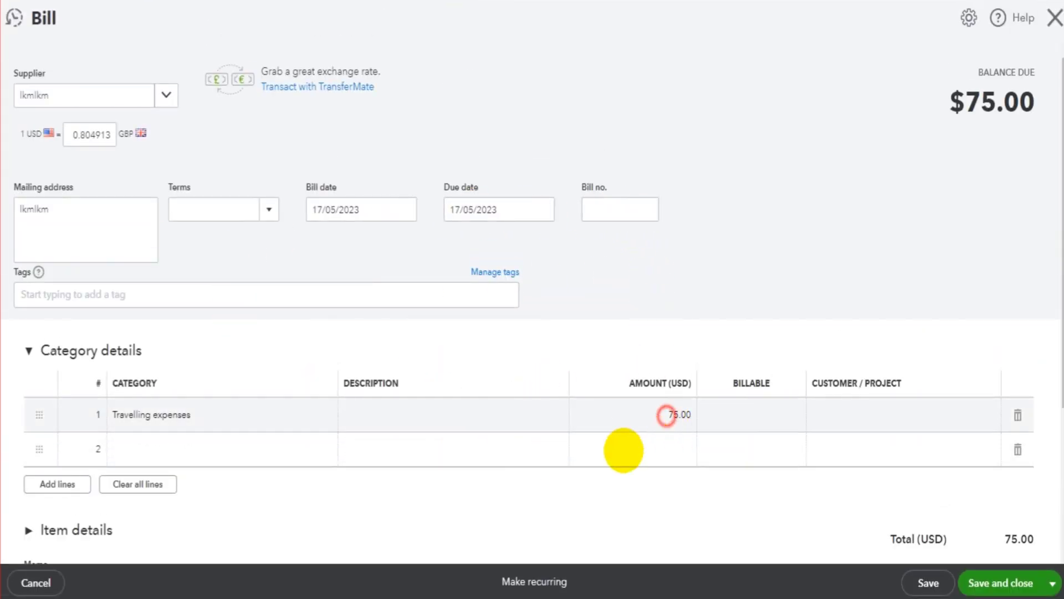
type("150")
left_click(758, 415)
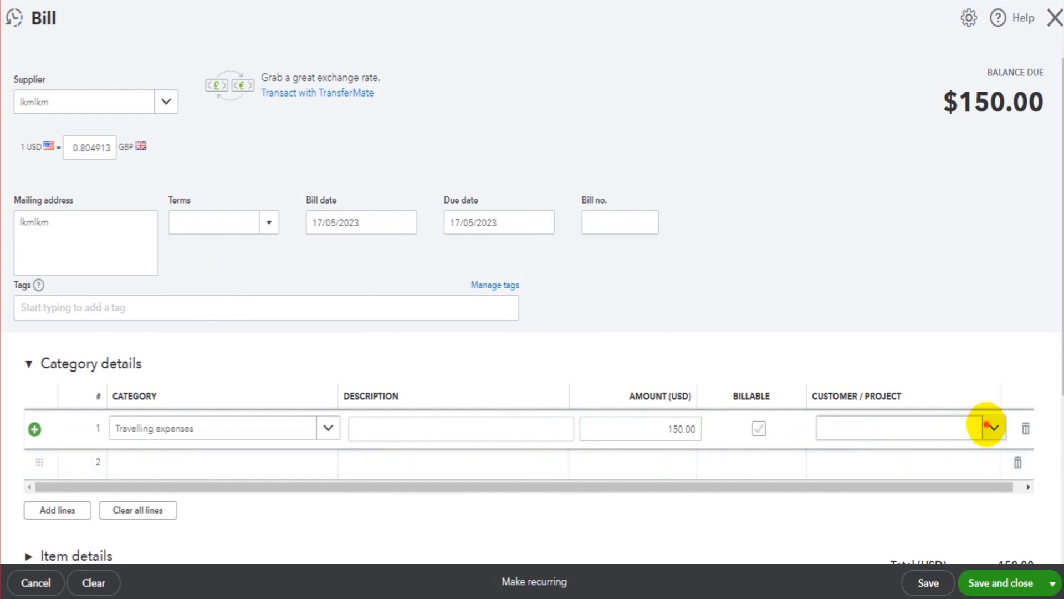
left_click(993, 428)
left_click(791, 360)
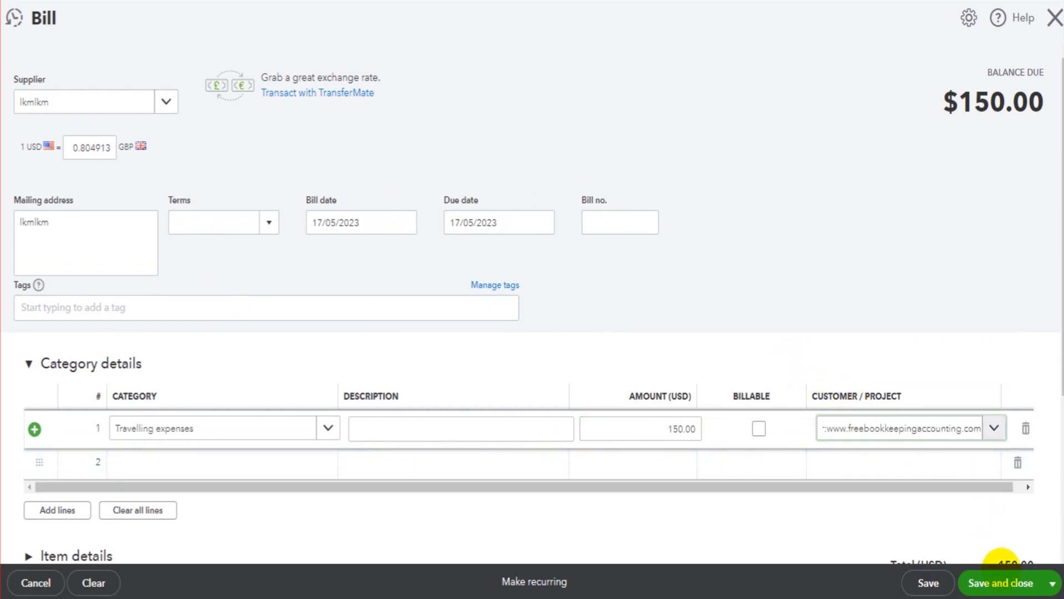
left_click(1000, 579)
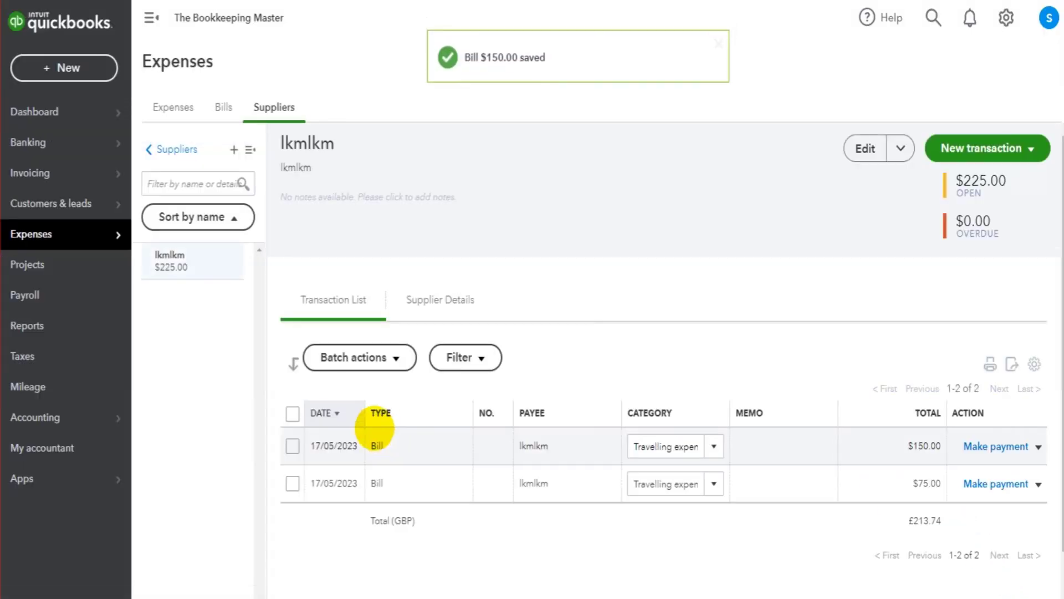
left_click(85, 274)
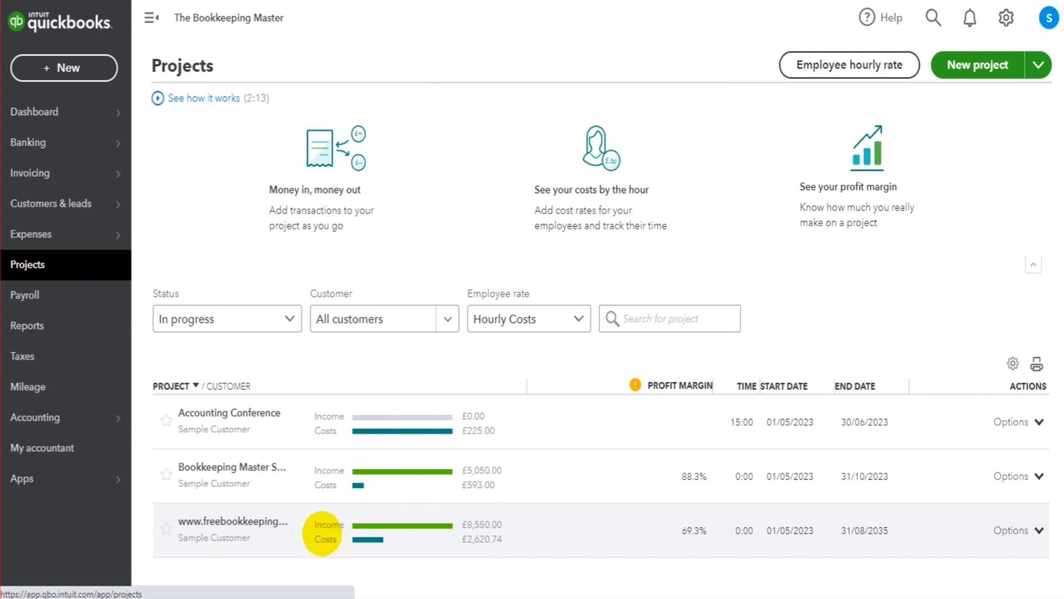
left_click(233, 521)
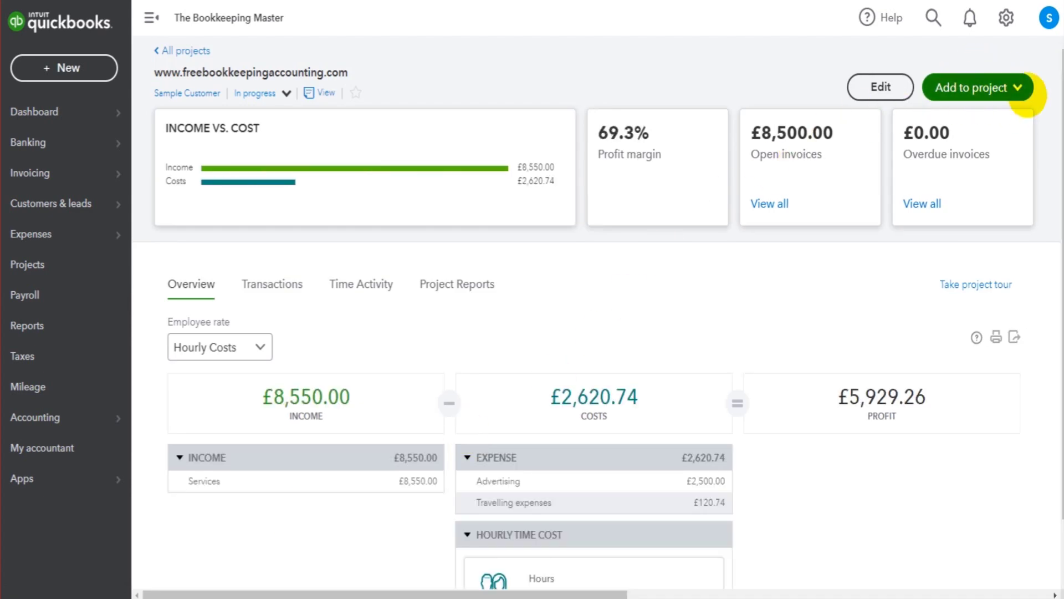
left_click(1006, 87)
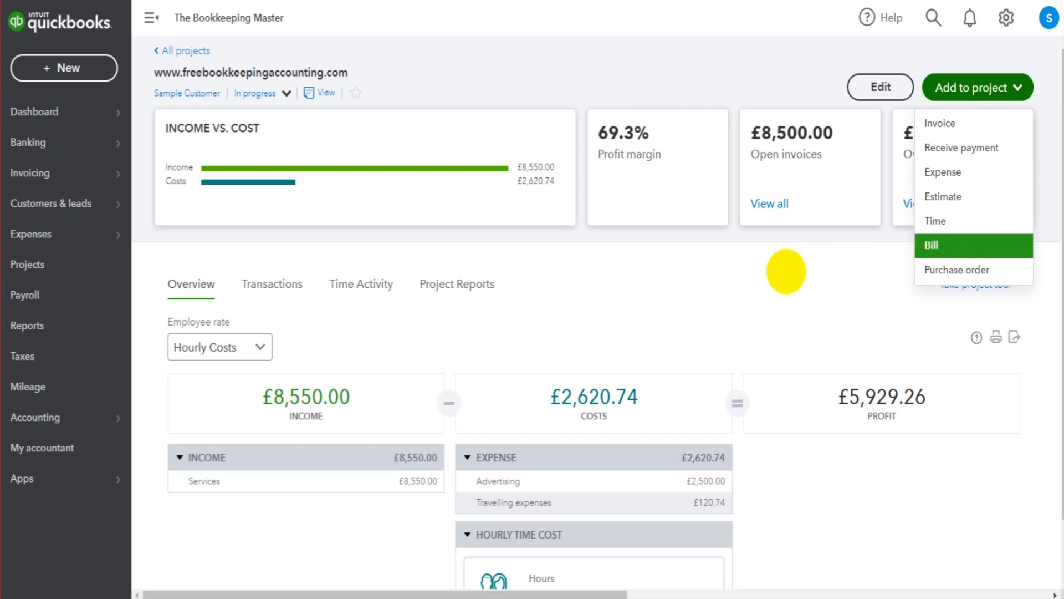
left_click(732, 301)
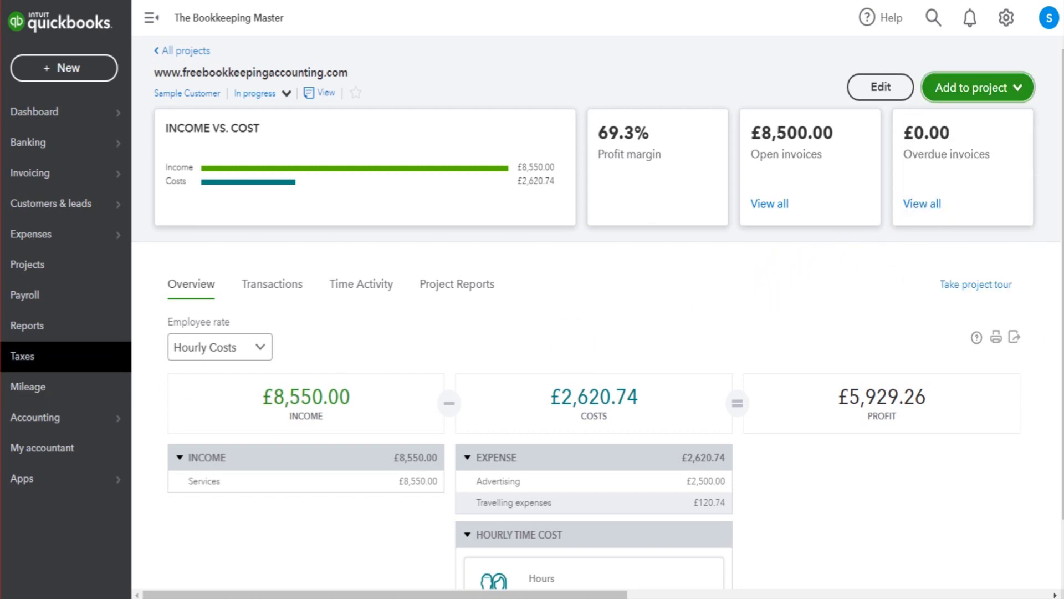
mouse_move(33, 172)
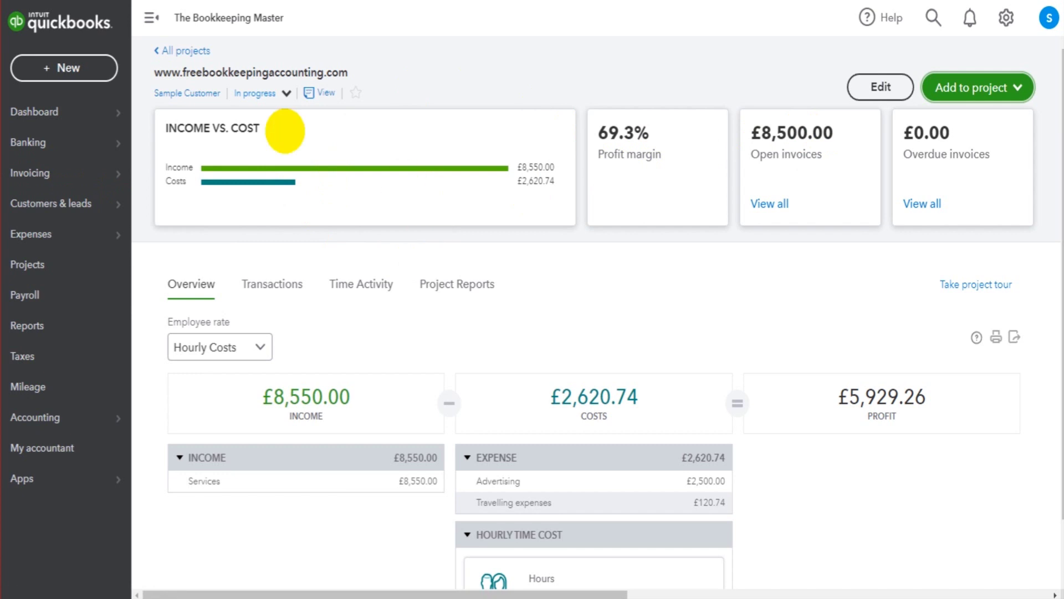
left_click(1019, 87)
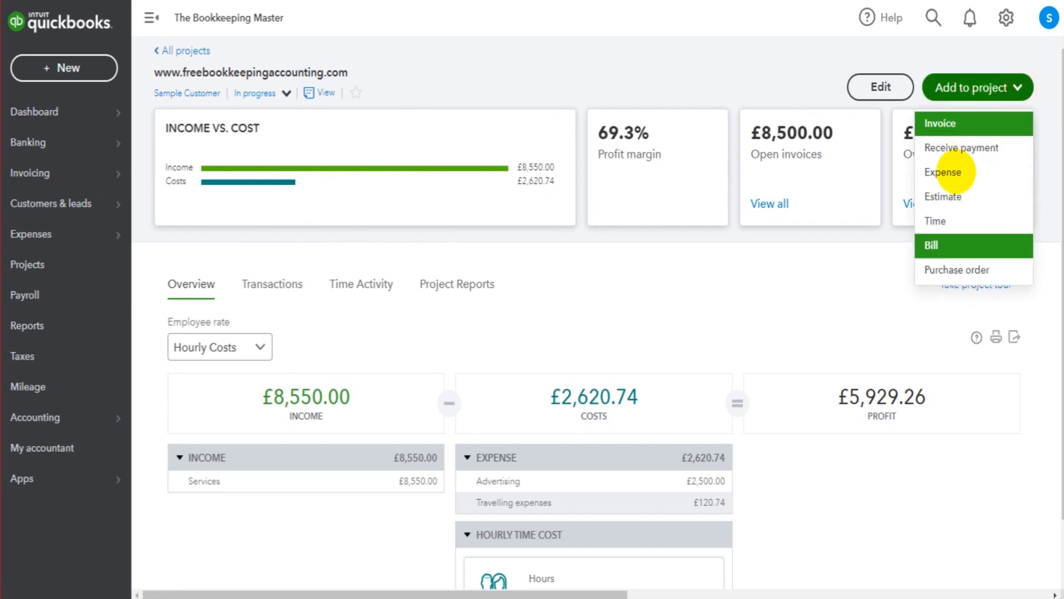
left_click(732, 292)
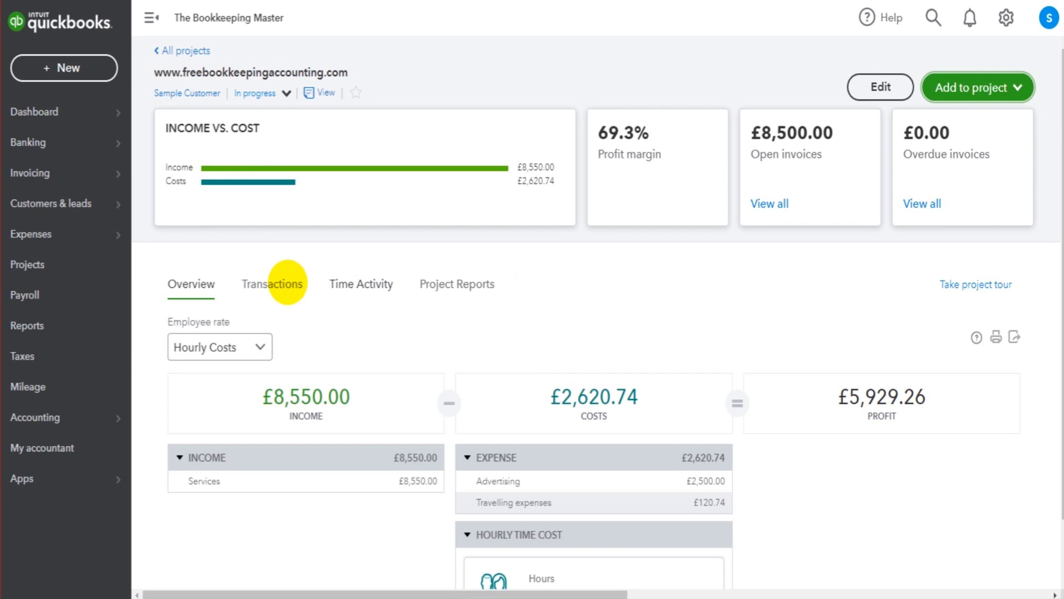
left_click(47, 264)
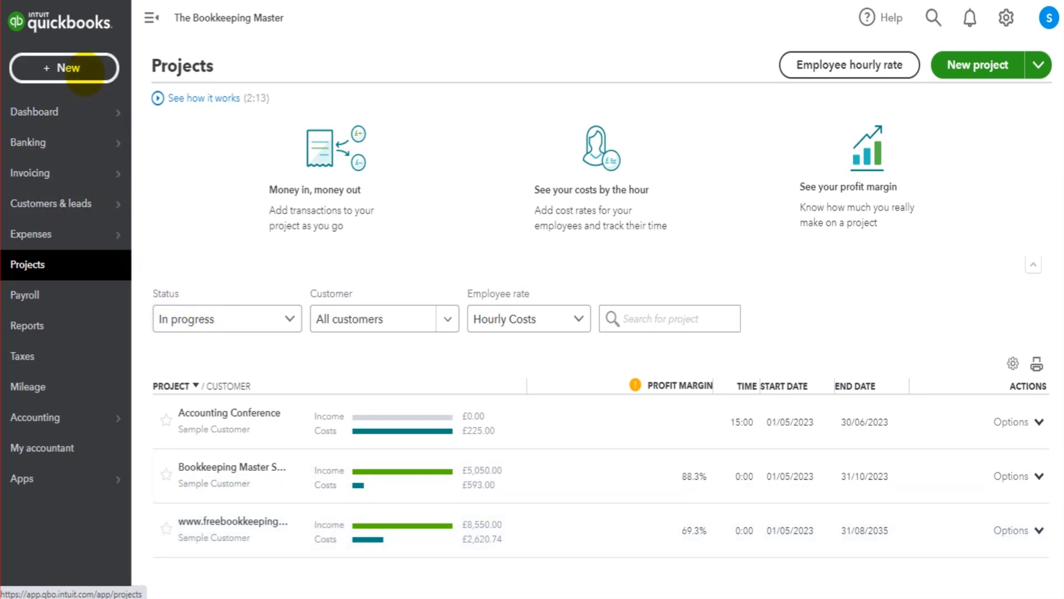
left_click(84, 69)
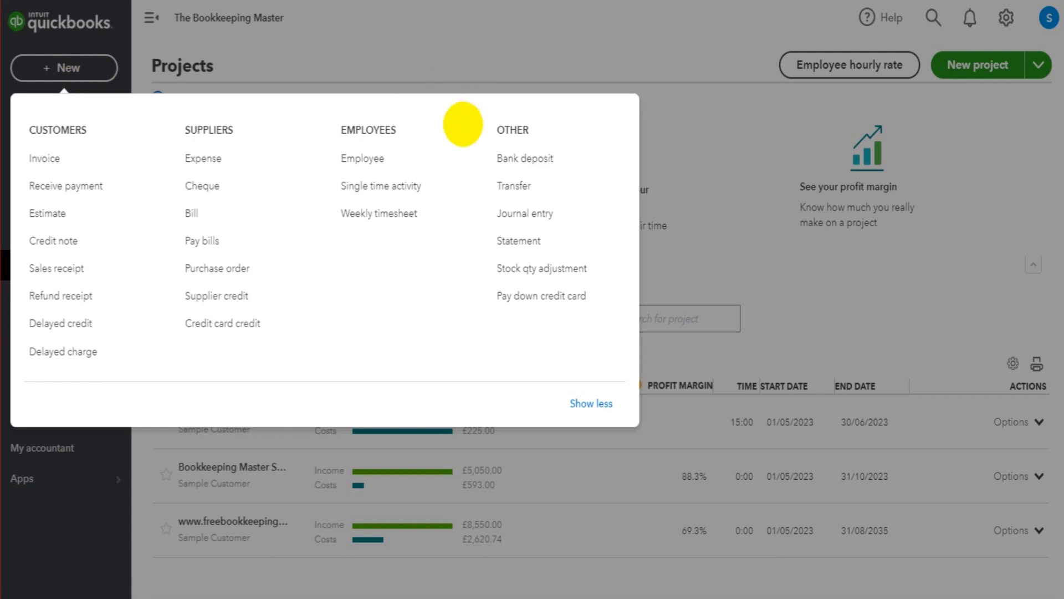
left_click(405, 211)
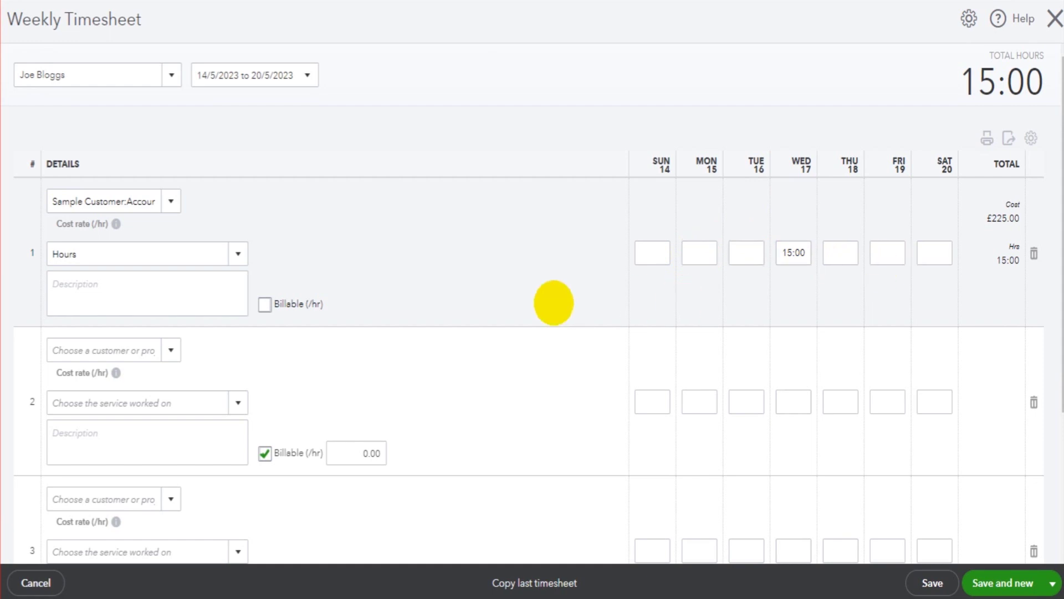
left_click(170, 202)
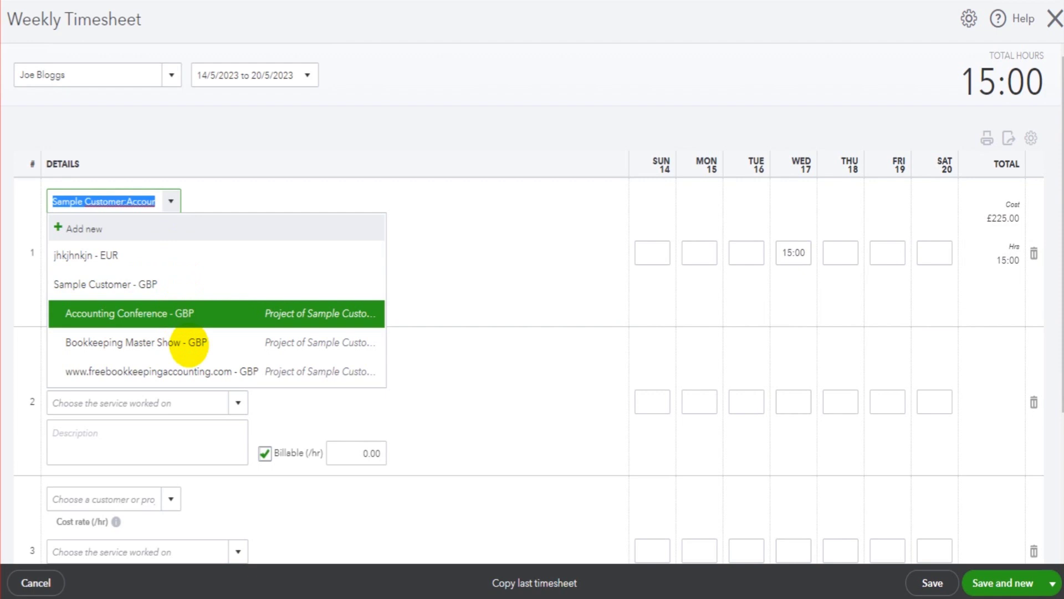
left_click(195, 372)
left_click(172, 200)
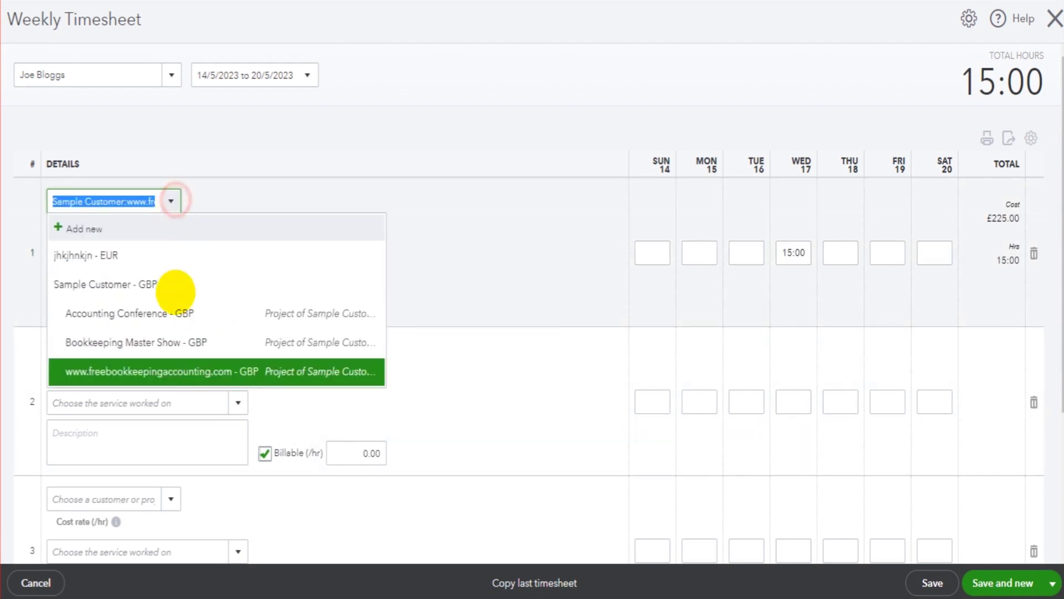
left_click(172, 370)
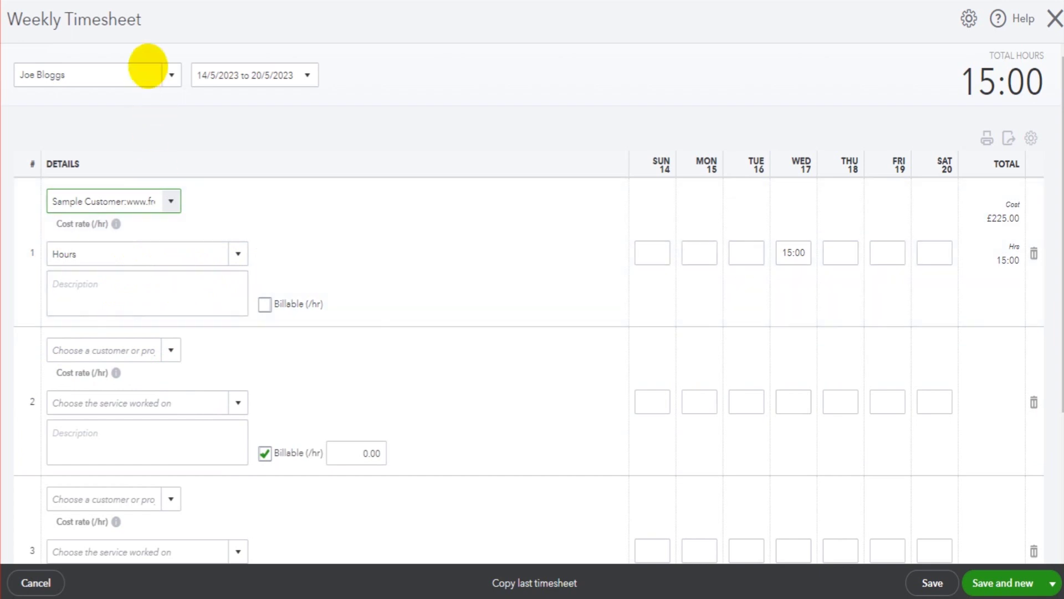
Step: Add description 'assas' and daily hours totalling 23, then save the timesheet
left_click(195, 305)
type("assas")
left_click(650, 254)
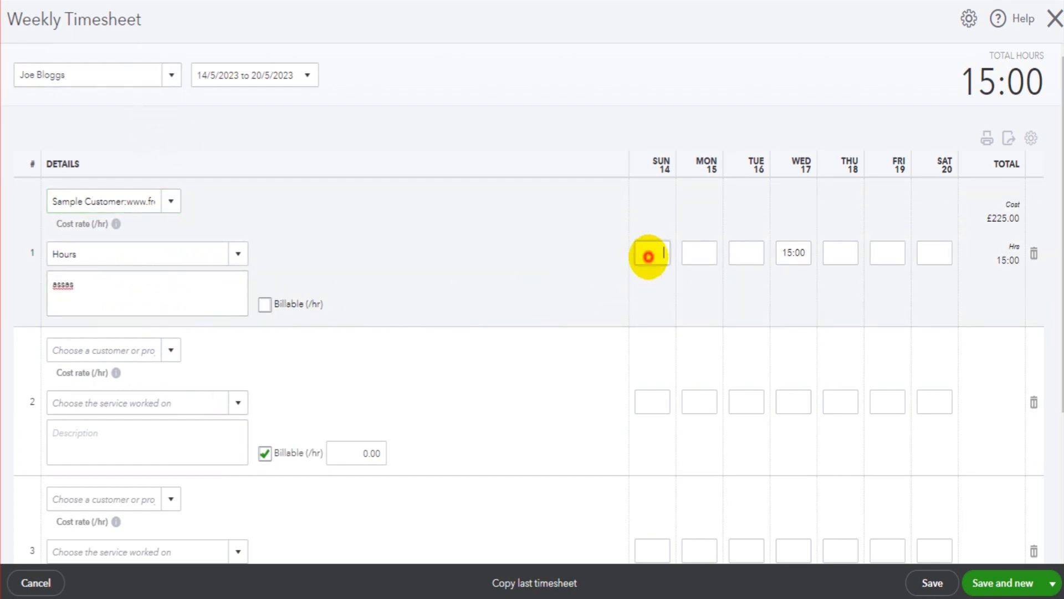
key("Tab")
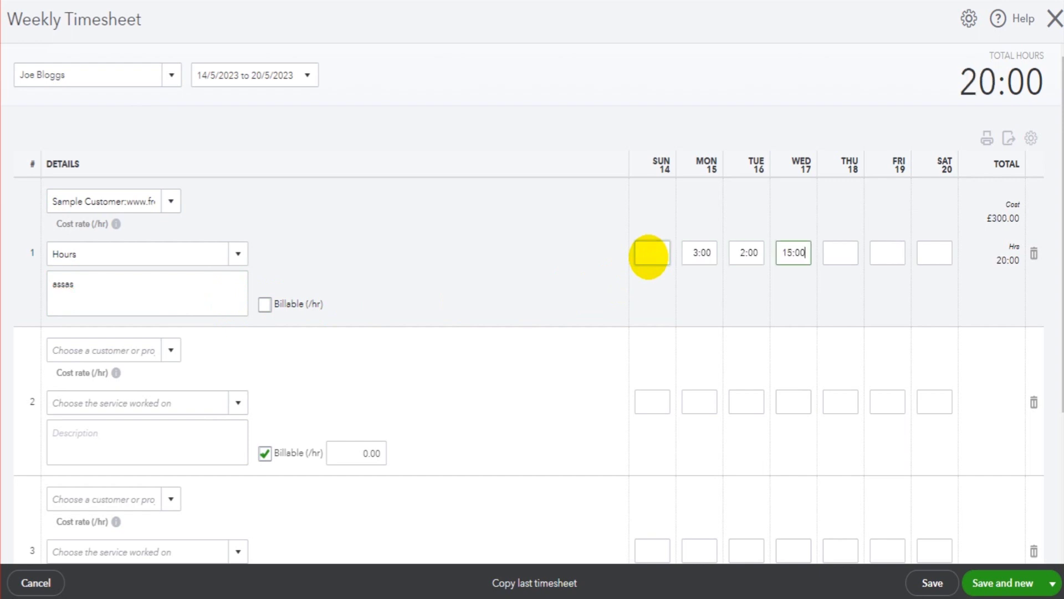
type("1")
key("Tab")
type("1")
key("Tab")
type("1")
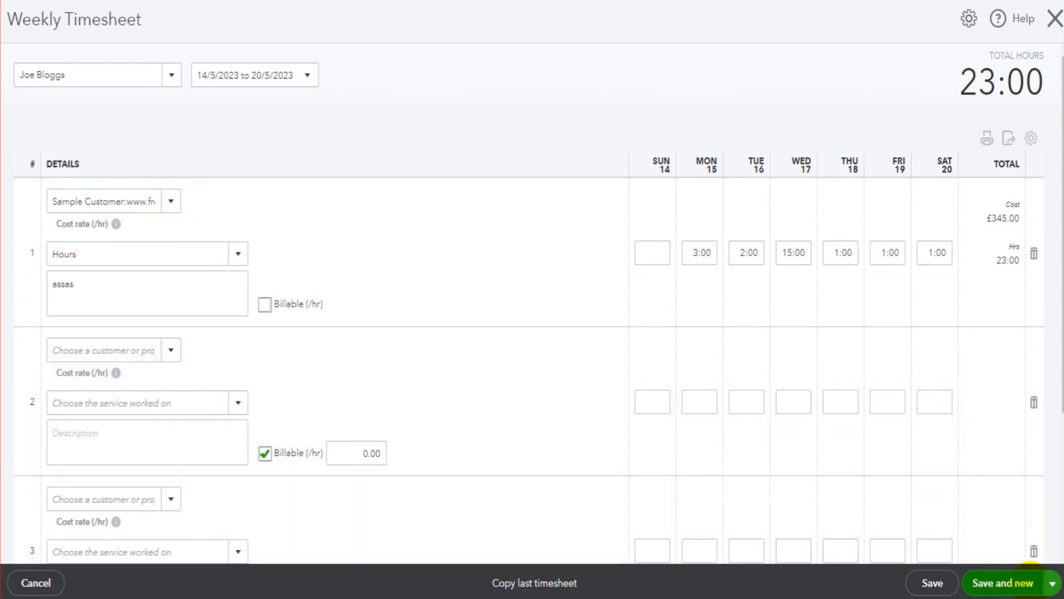
left_click(1053, 583)
left_click(989, 554)
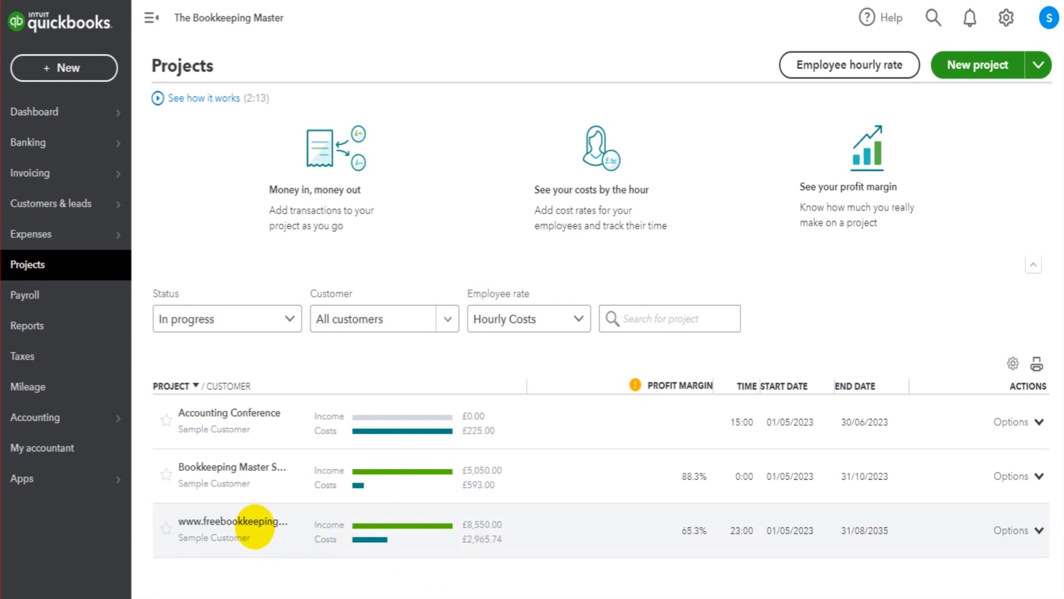
left_click(253, 521)
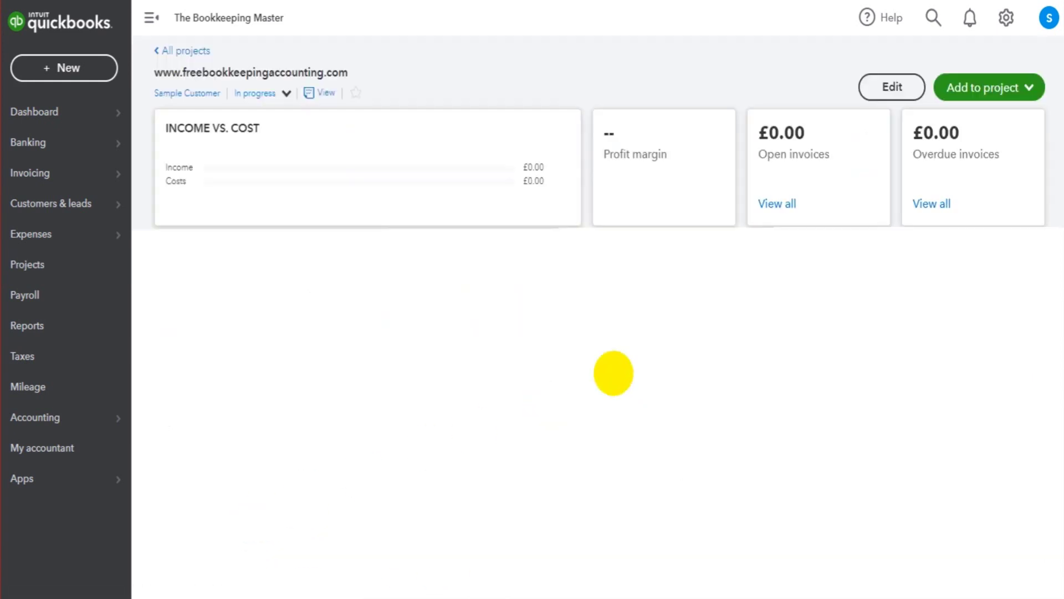
left_click(988, 94)
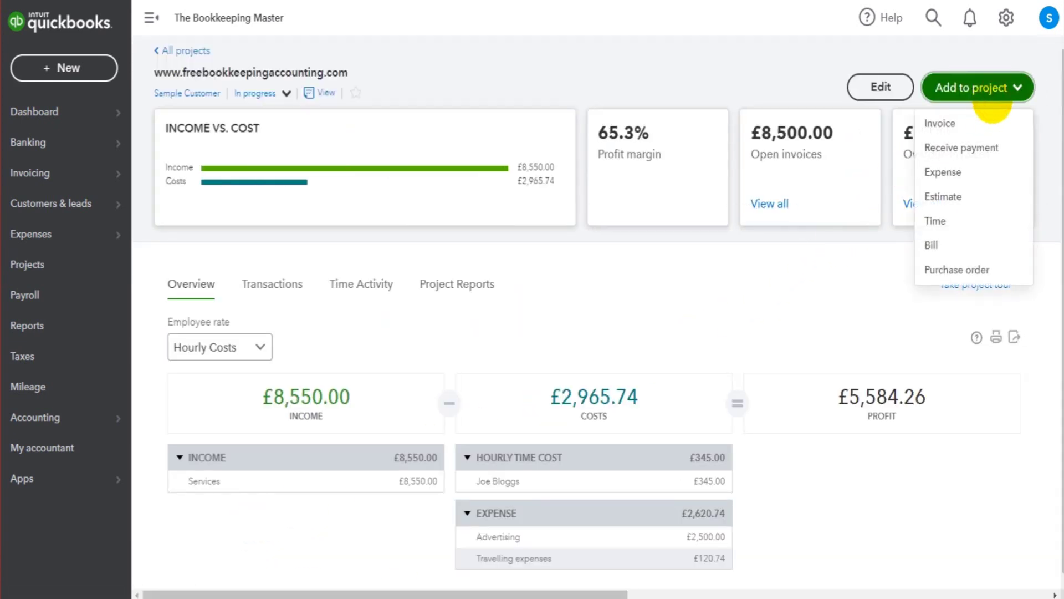
left_click(954, 222)
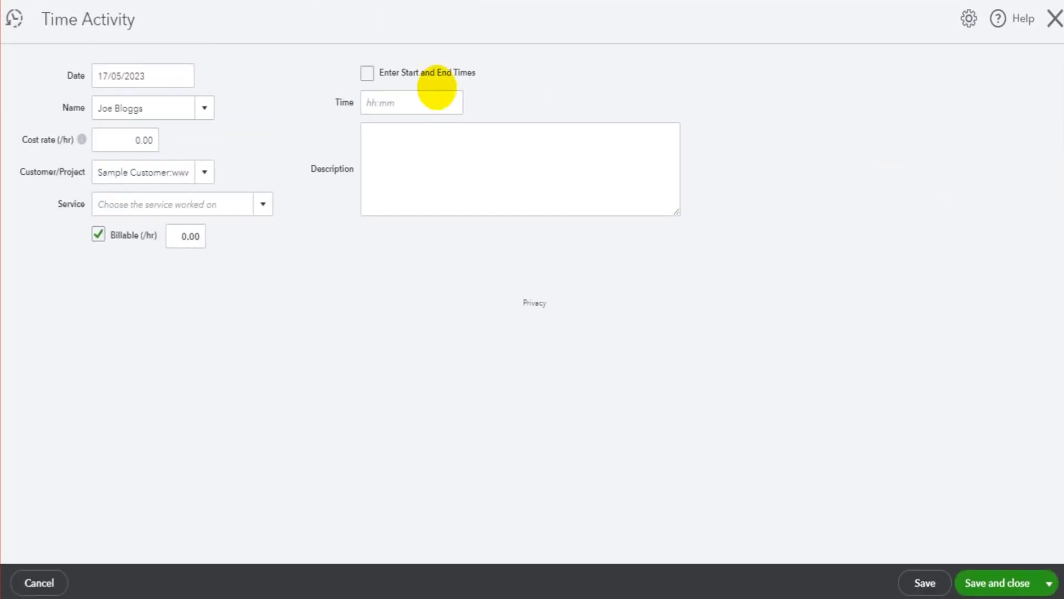
Step: Record 10:00 of non-billable Hours service at a 25.00 cost rate
left_click(116, 135)
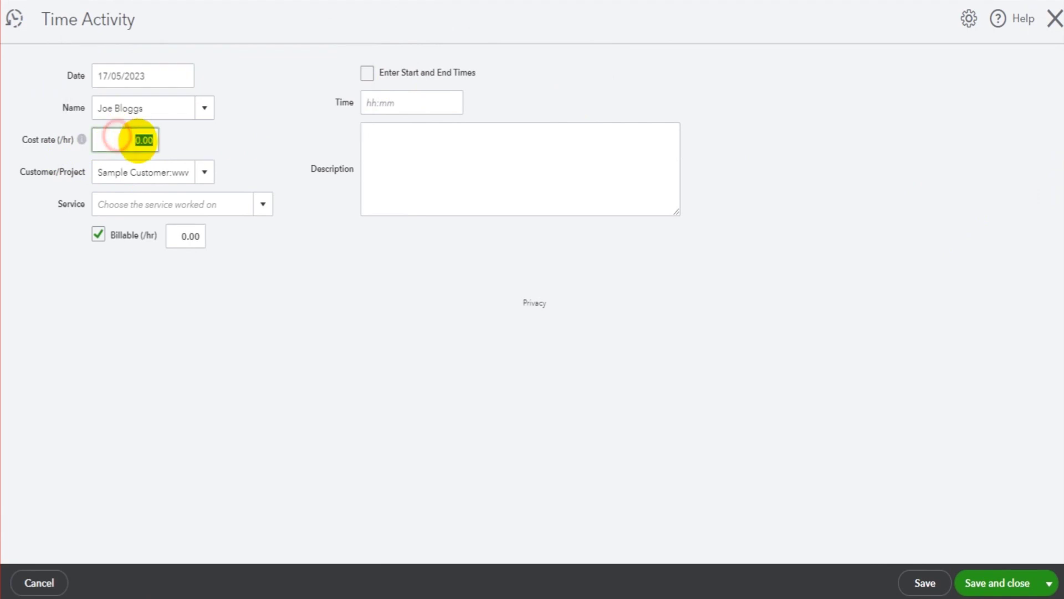
key("Tab")
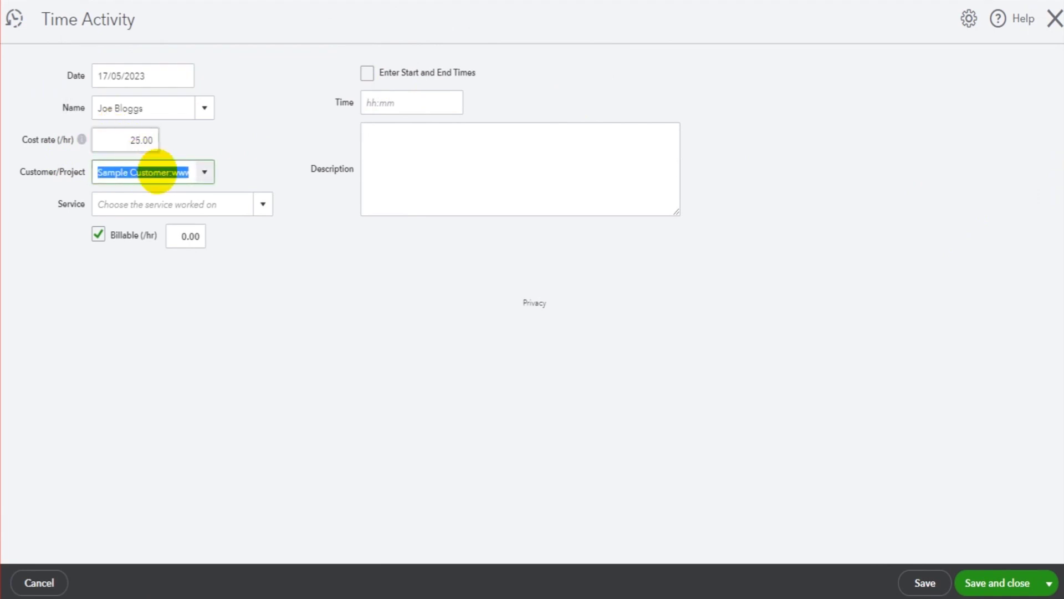
key("Tab")
left_click(98, 234)
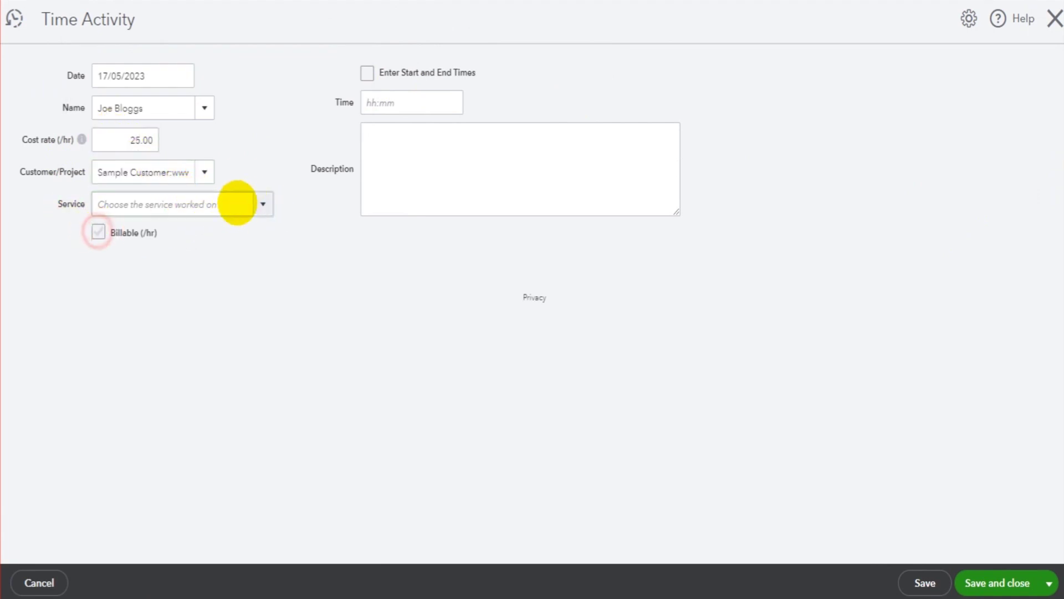
left_click(252, 203)
left_click(161, 259)
left_click(434, 101)
type("10")
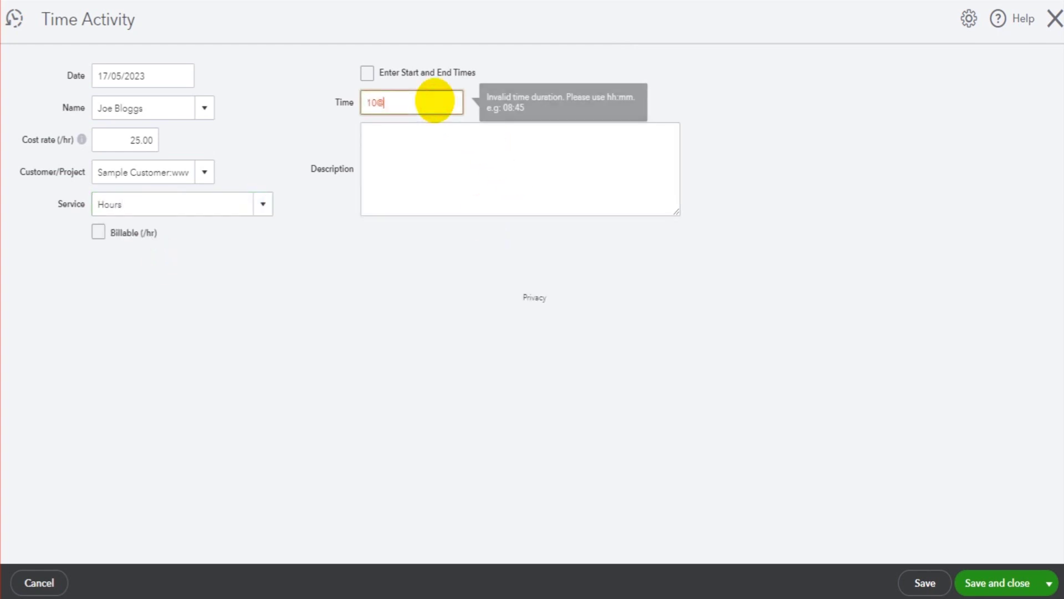
type(":00")
key("Tab")
Step: Review the duration, cost rate and 17/05/2023 date, then save the time entry
left_click(427, 106)
left_click(136, 138)
left_click(127, 143)
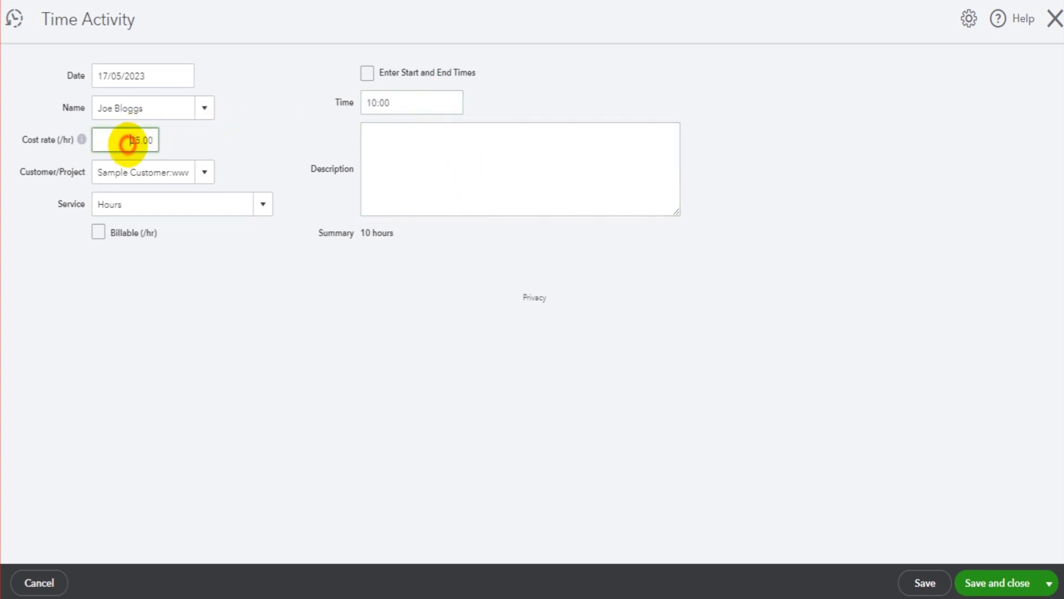
left_click(148, 76)
left_click(508, 404)
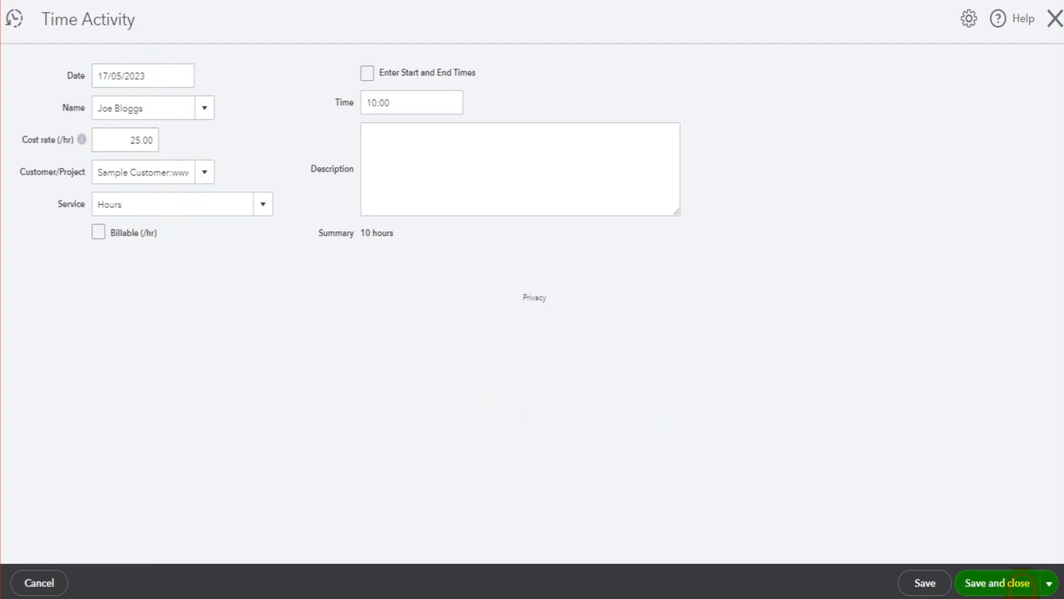
left_click(1023, 583)
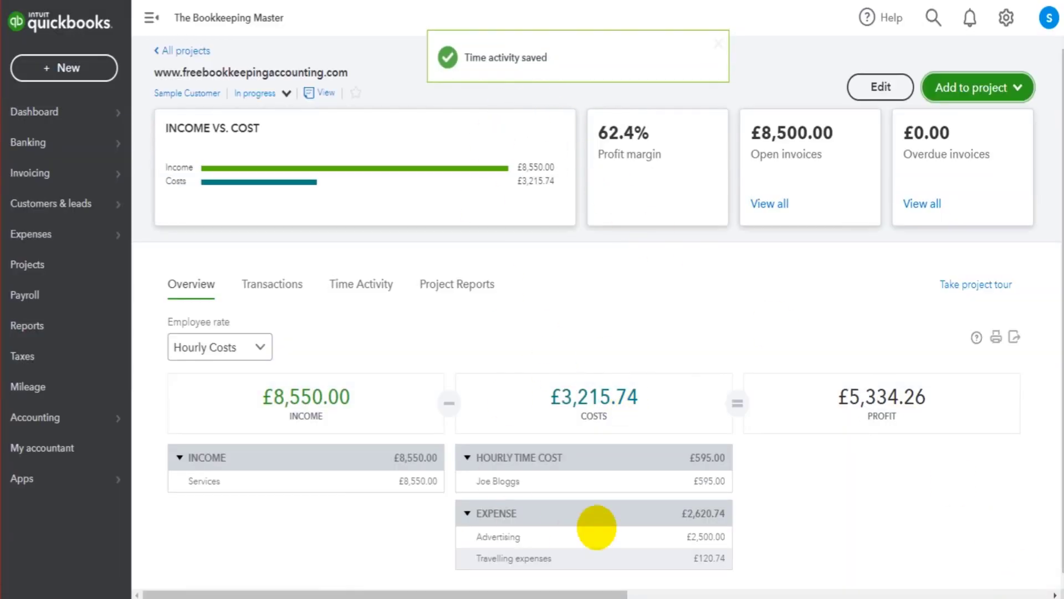
left_click(186, 50)
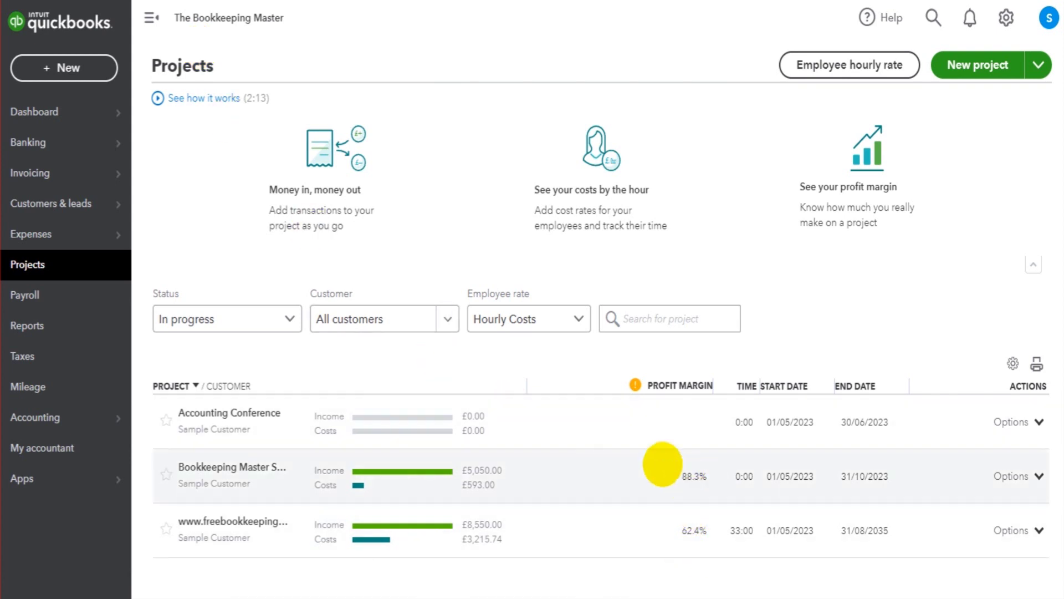
left_click(250, 521)
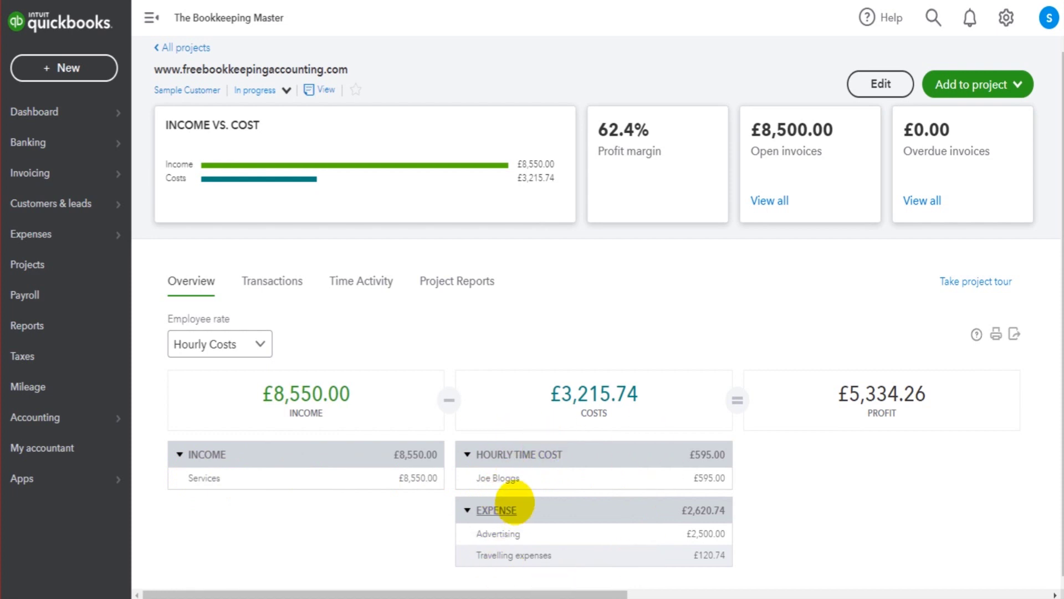
left_click(280, 274)
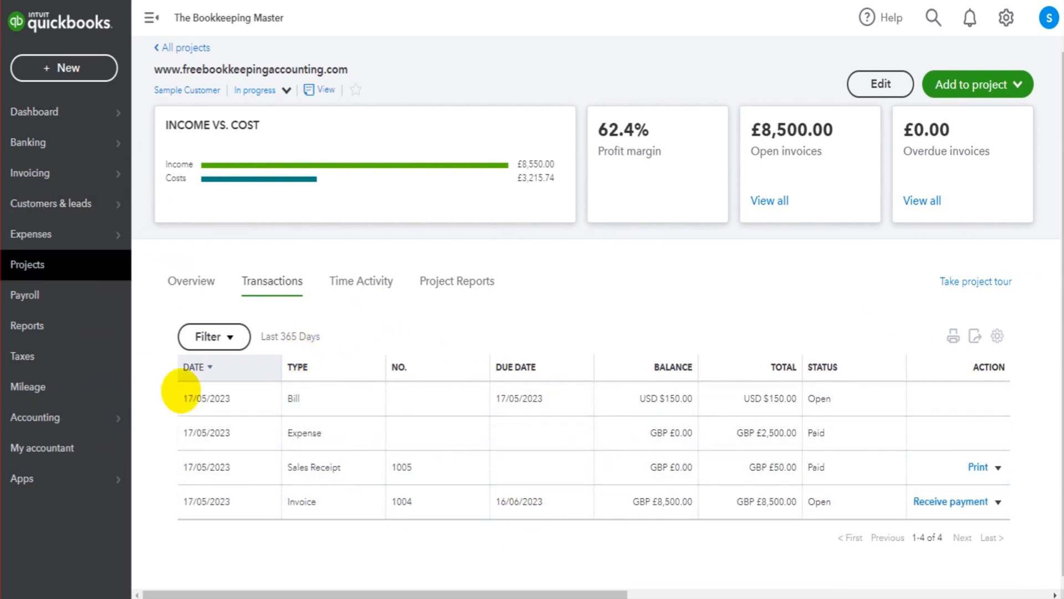
Step: Review the project's Time Activity, then view its Project Reports list
left_click(353, 285)
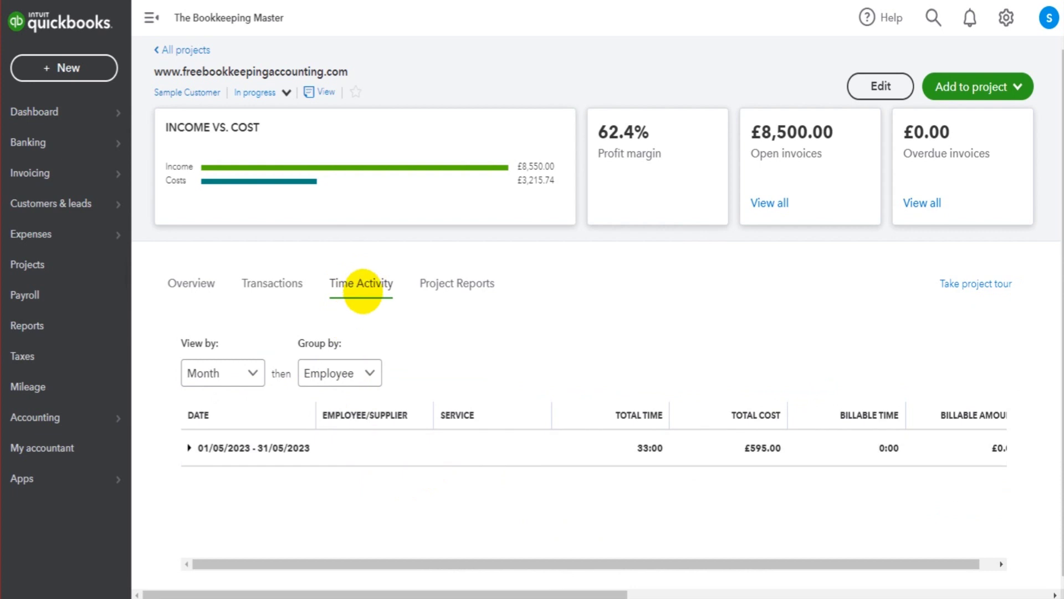
left_click(458, 283)
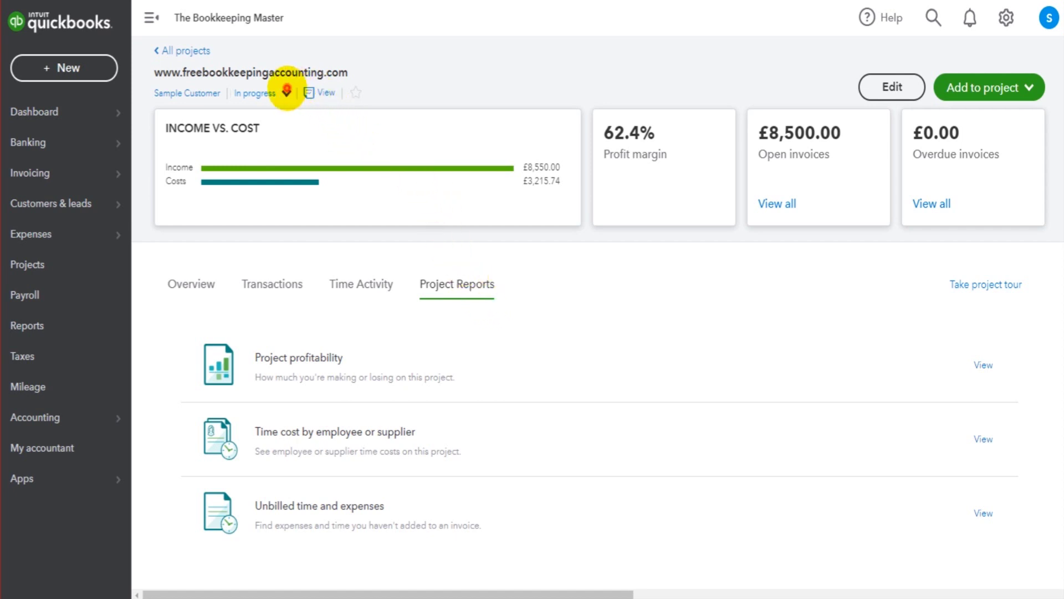
Step: Set the project status to Completed and filter the Projects list to Completed projects
left_click(283, 92)
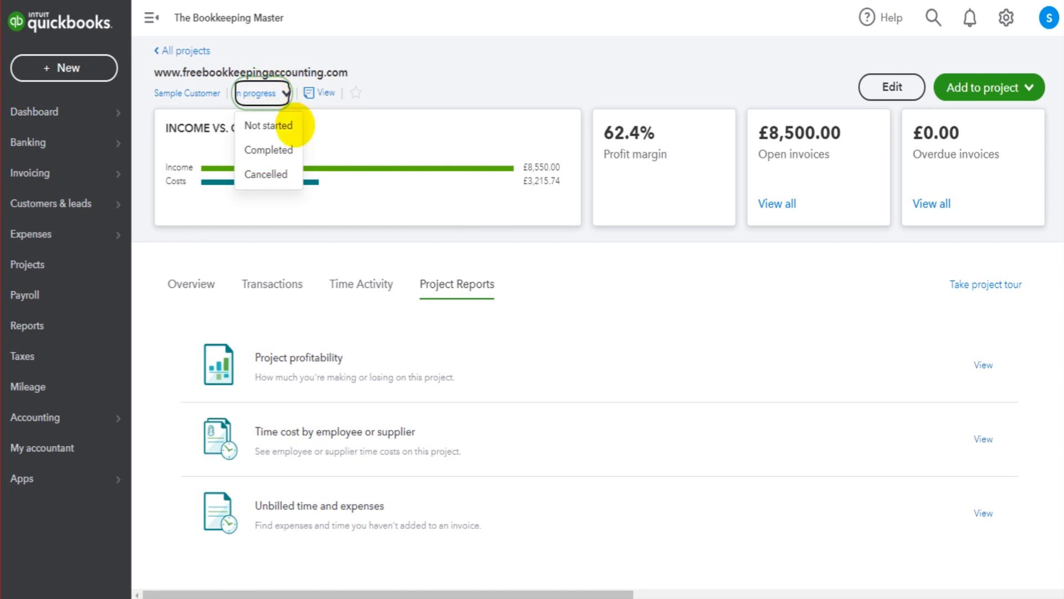
left_click(292, 148)
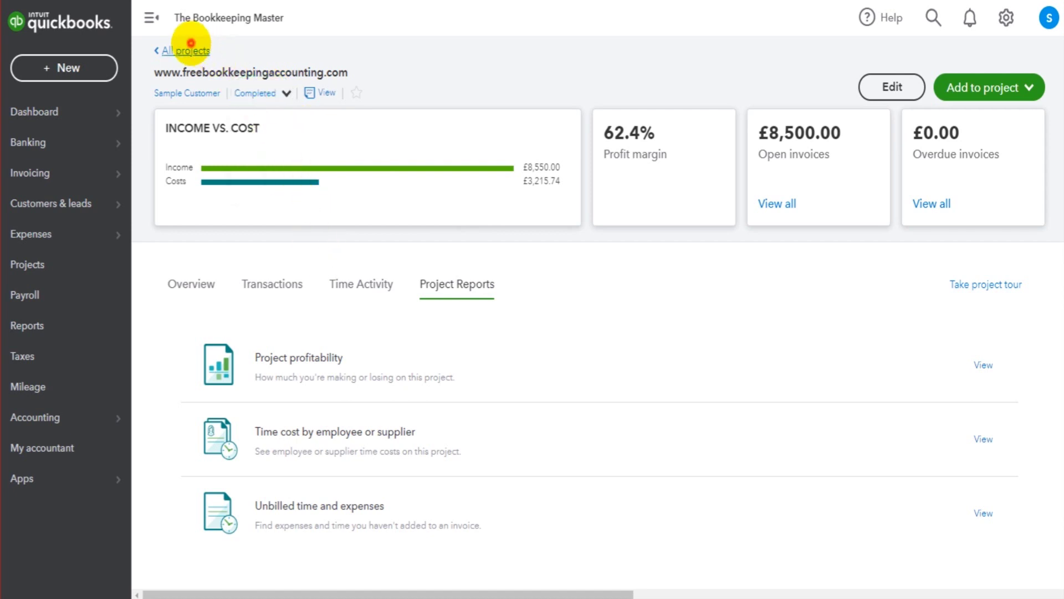
left_click(188, 47)
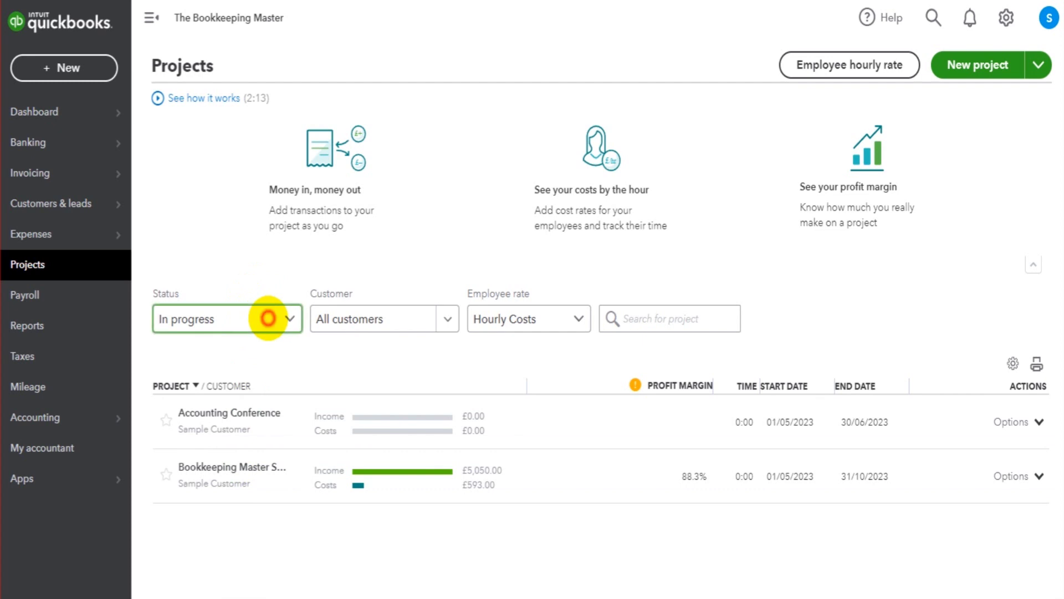
left_click(265, 317)
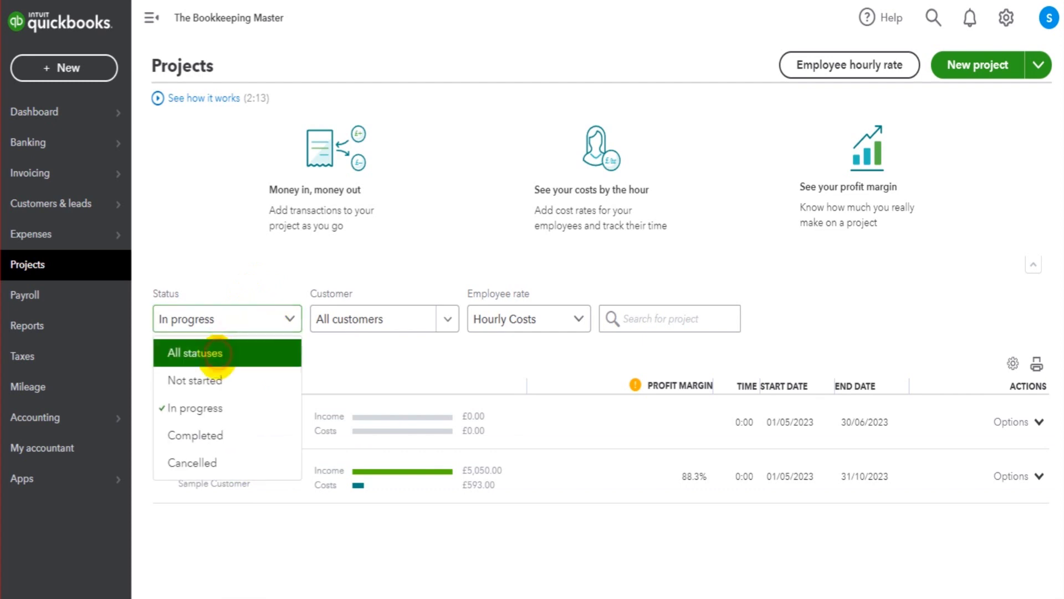
left_click(209, 354)
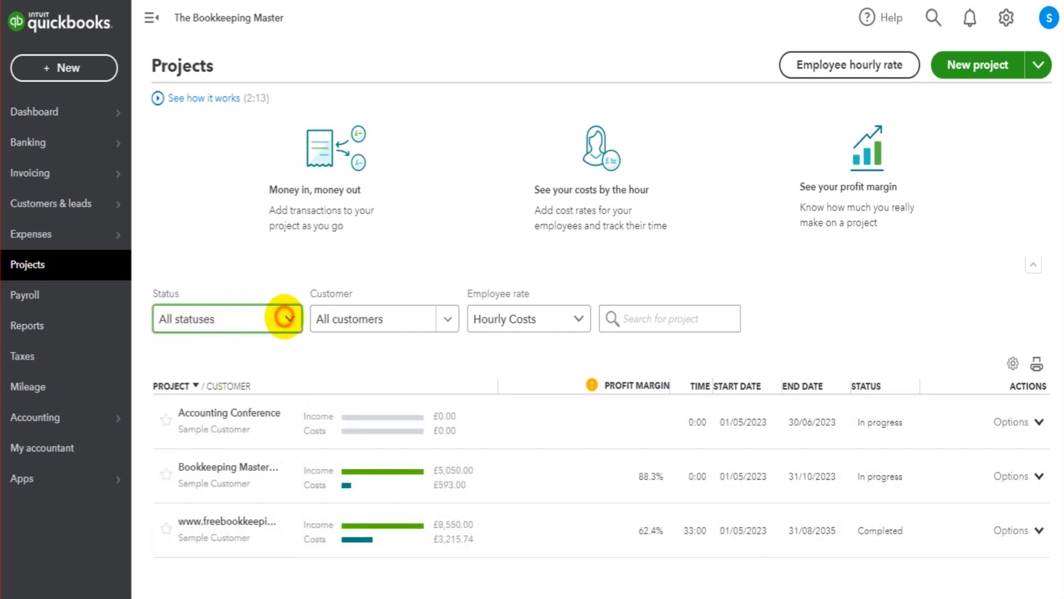
left_click(284, 315)
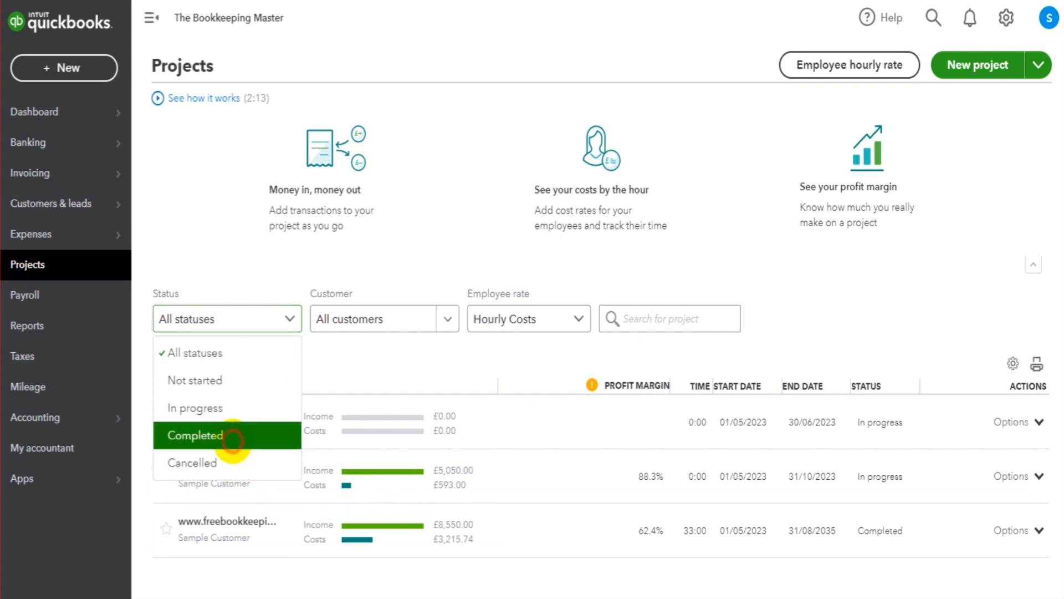
left_click(237, 434)
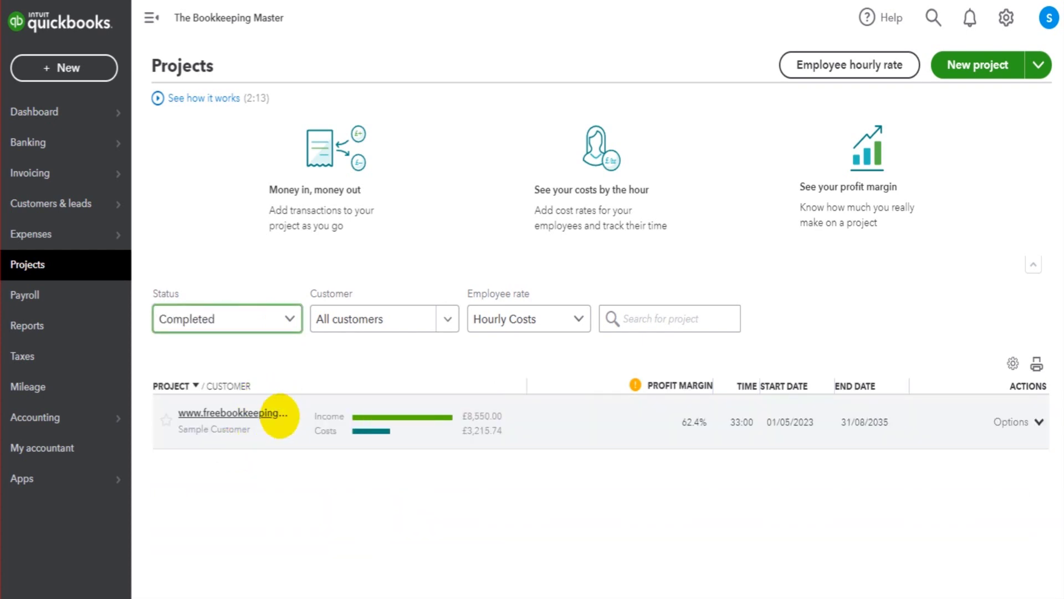